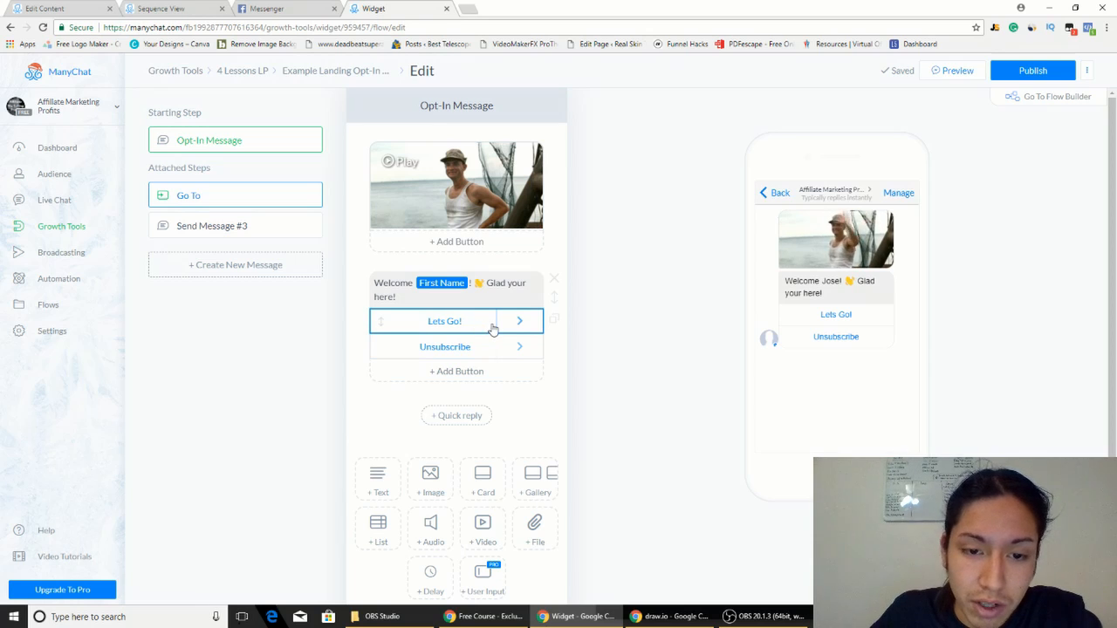
Detach the Go To a Flow action from the Lets Go! button in the opt-in message.
click(519, 323)
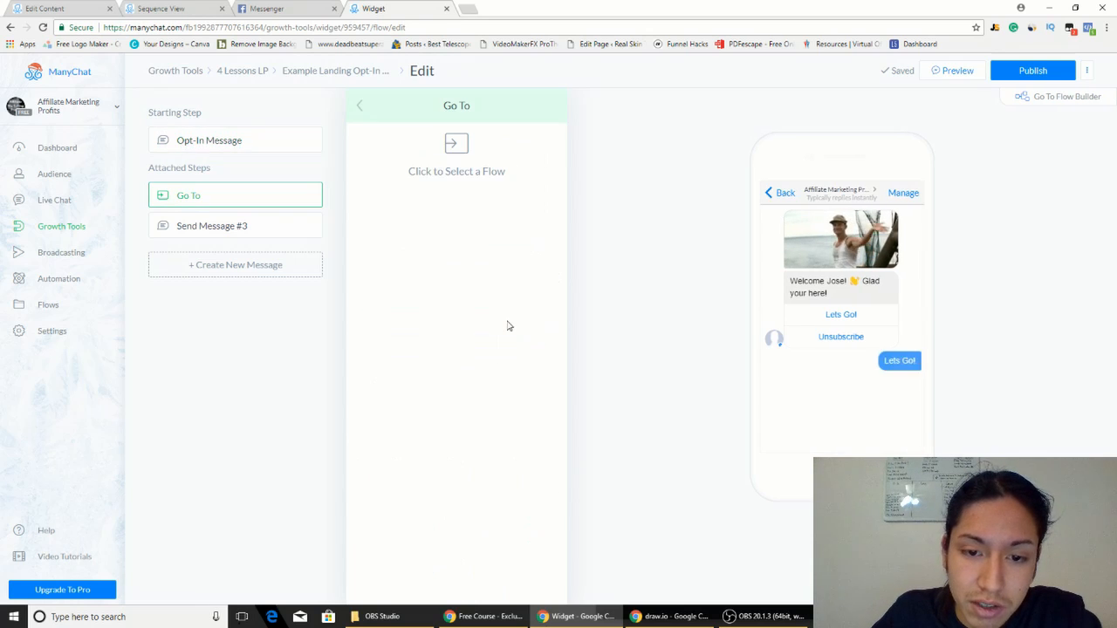
click(365, 109)
click(471, 323)
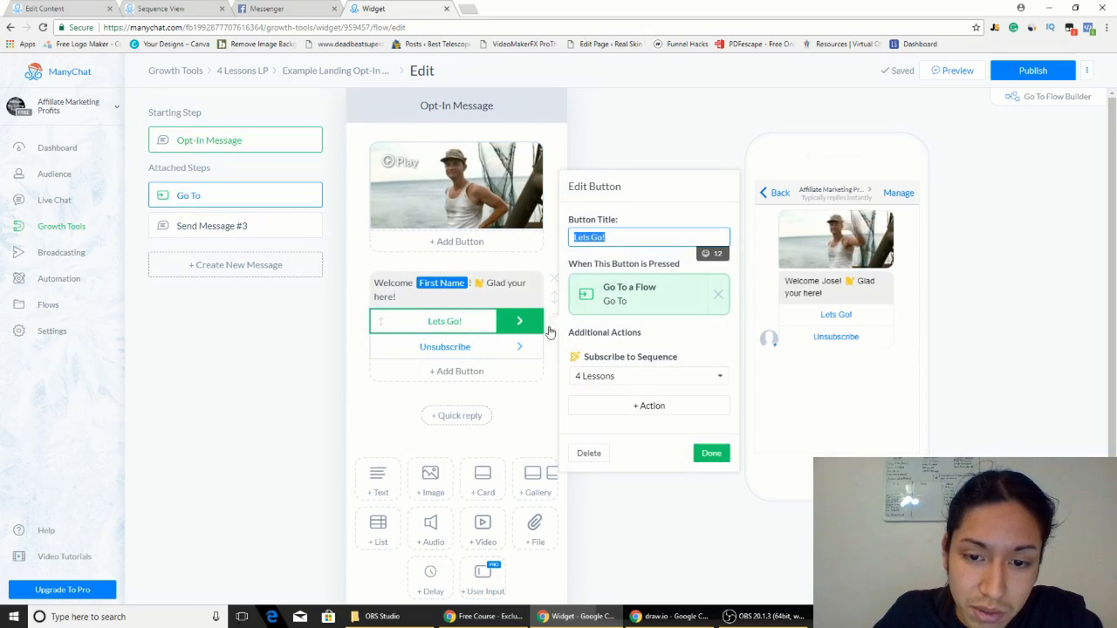
click(716, 297)
Delete the existing Subscribe to Sequence action from the Lets Go! button.
scroll(696, 325, down, 1)
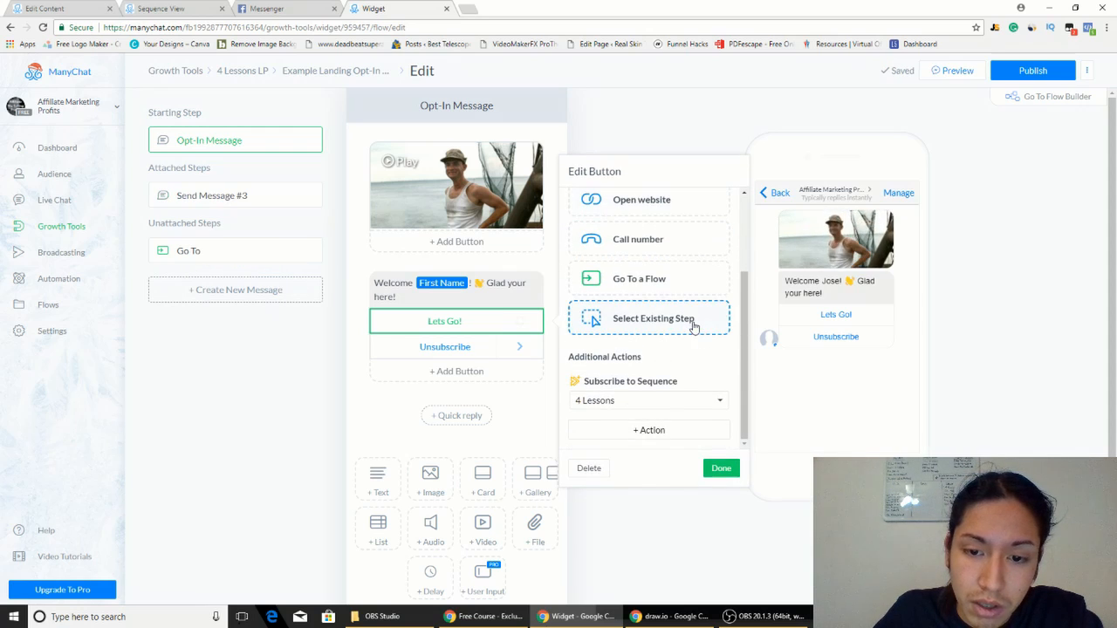
click(722, 381)
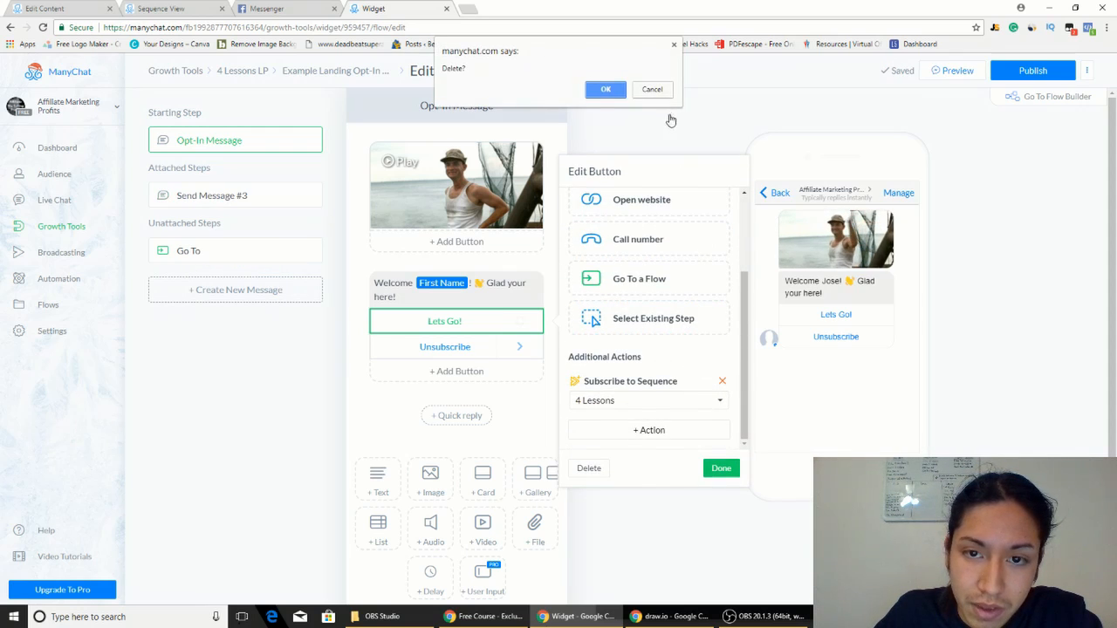
click(606, 89)
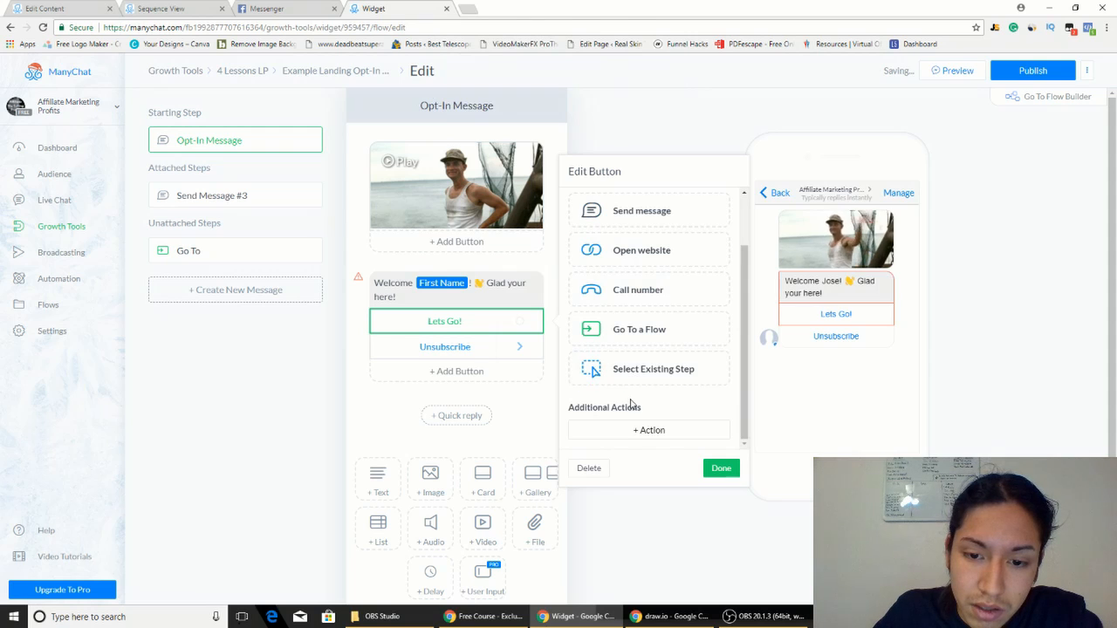
Add a Subscribe to Sequence action for 4 Lessons to the Lets Go! button, checking that sequence's messages before finishing the button.
click(640, 432)
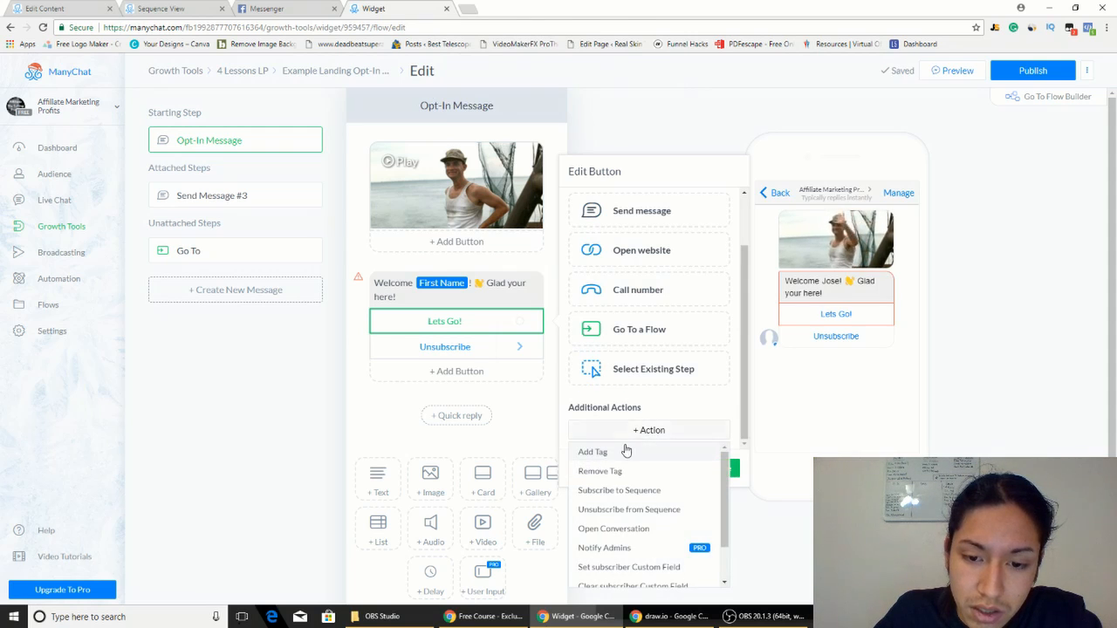
click(661, 492)
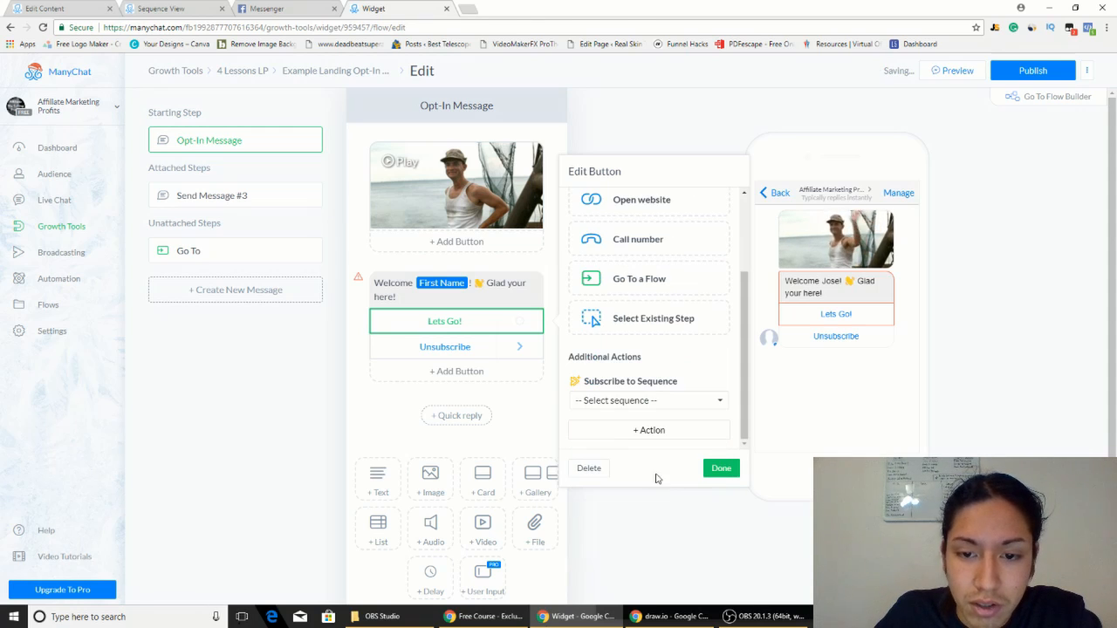
click(676, 402)
click(647, 456)
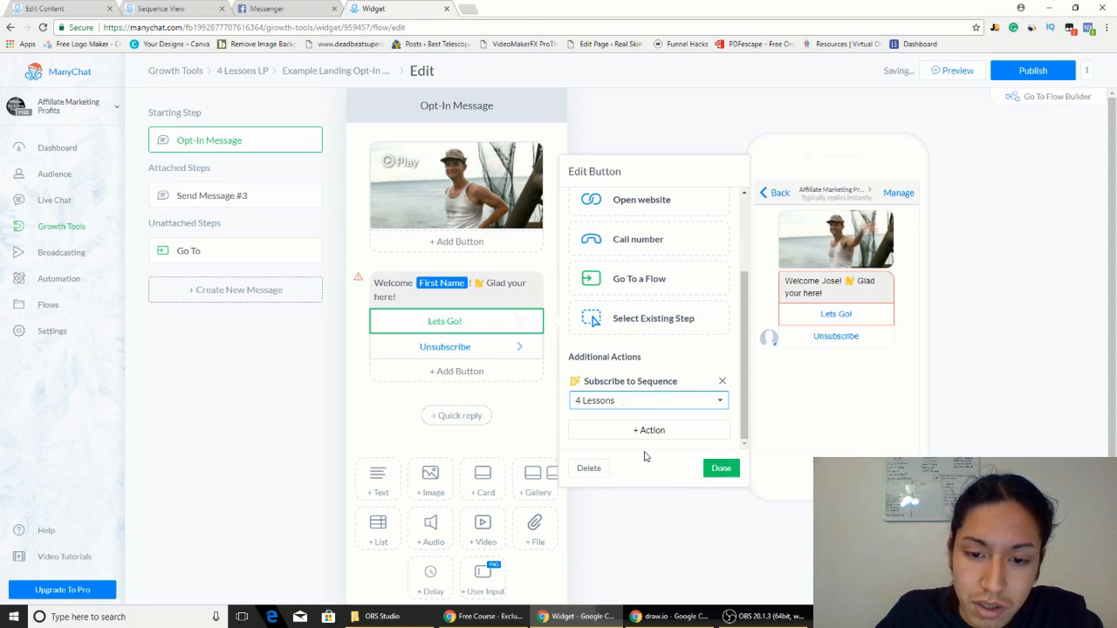
click(181, 8)
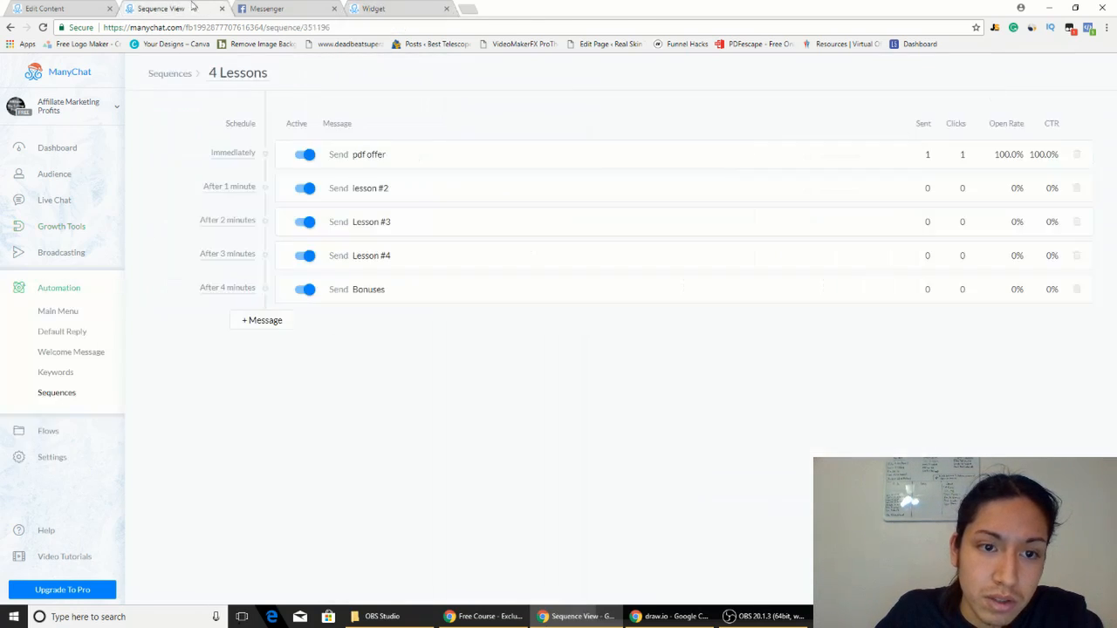
click(402, 10)
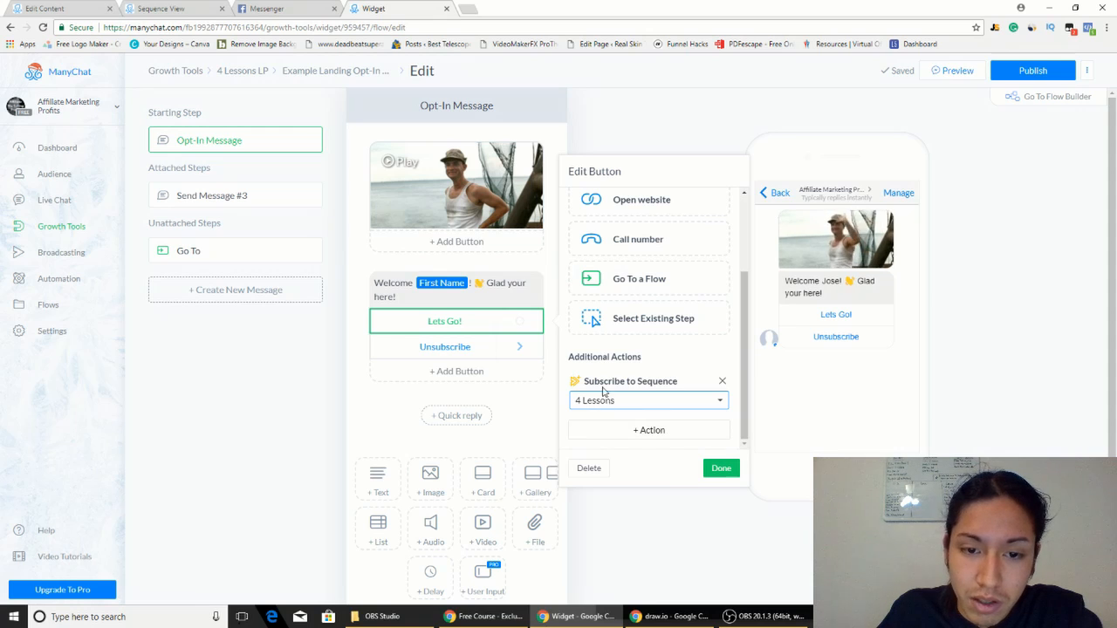
click(721, 467)
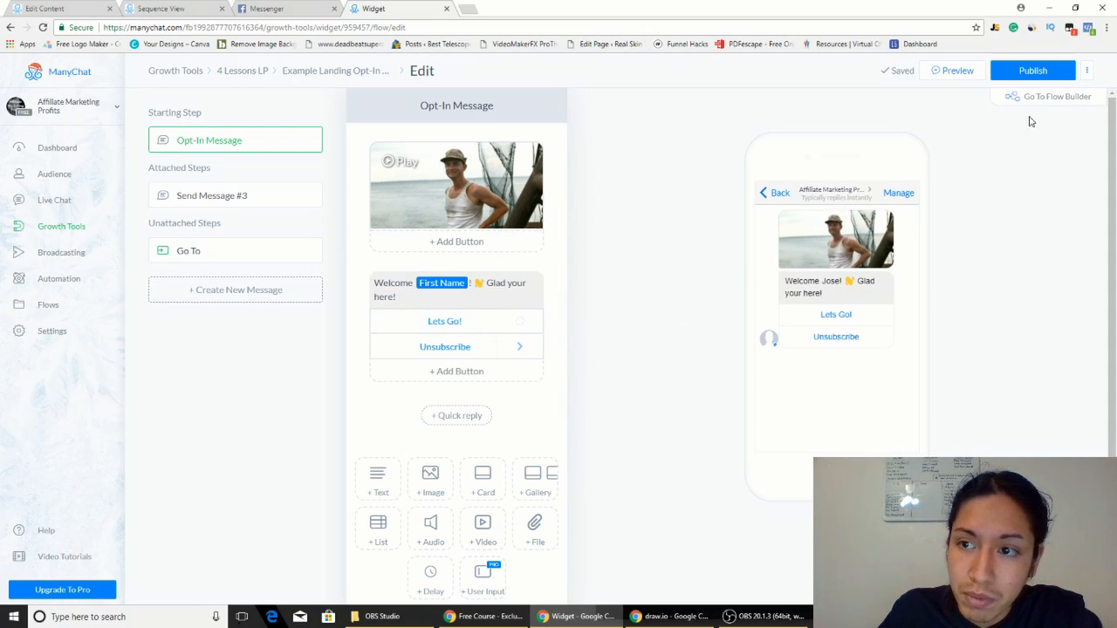
Assign the 4 Lessons flow to the unattached Go To step and publish the opt-in content.
click(1033, 71)
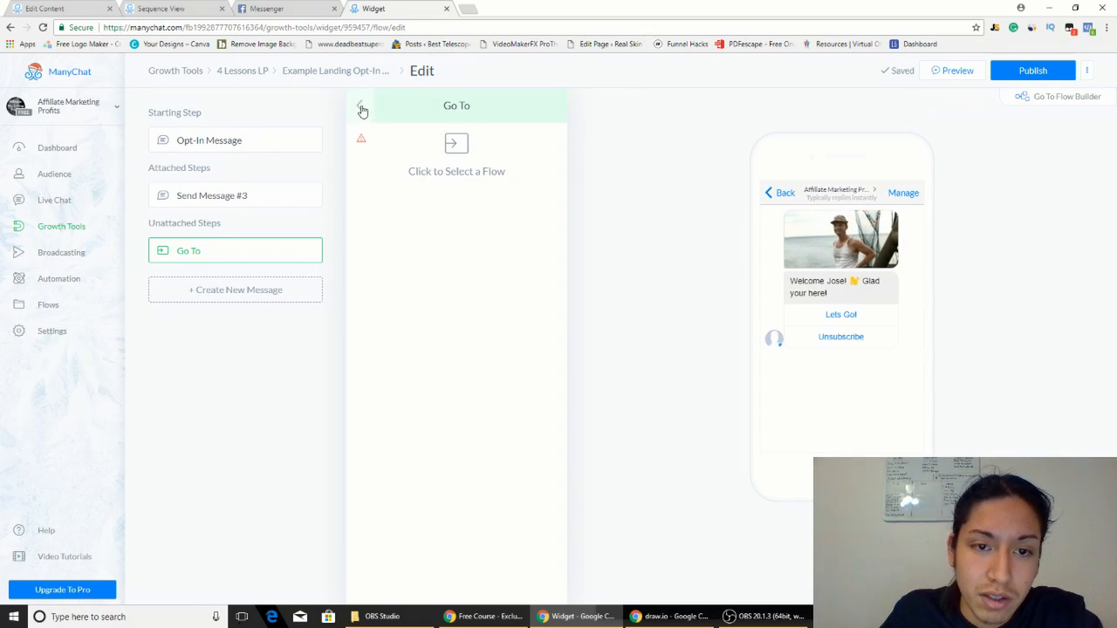
click(457, 148)
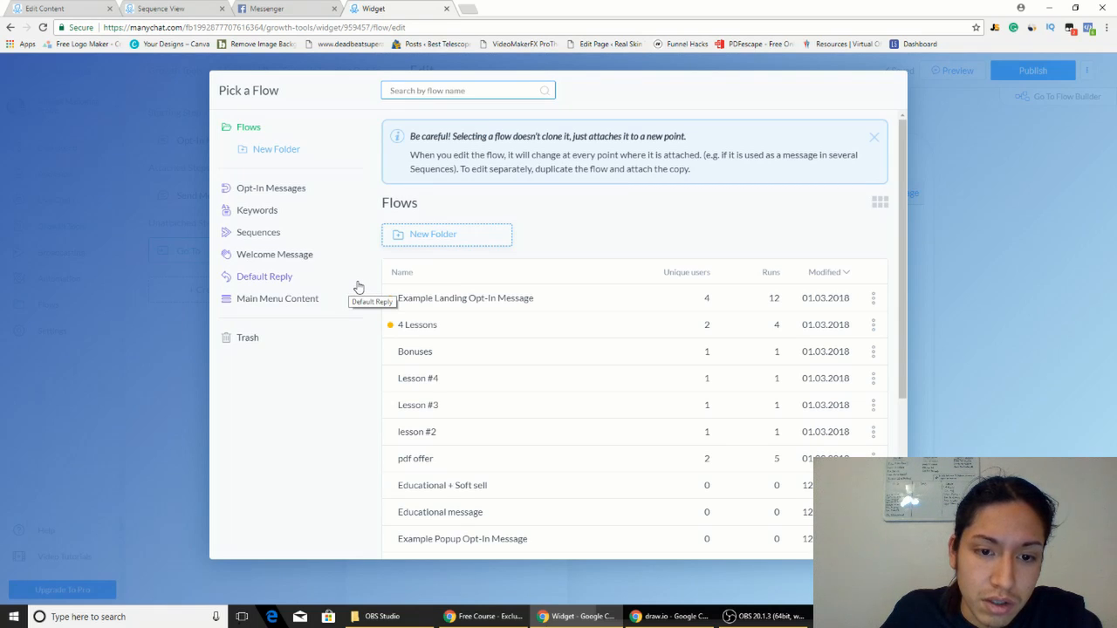
click(439, 330)
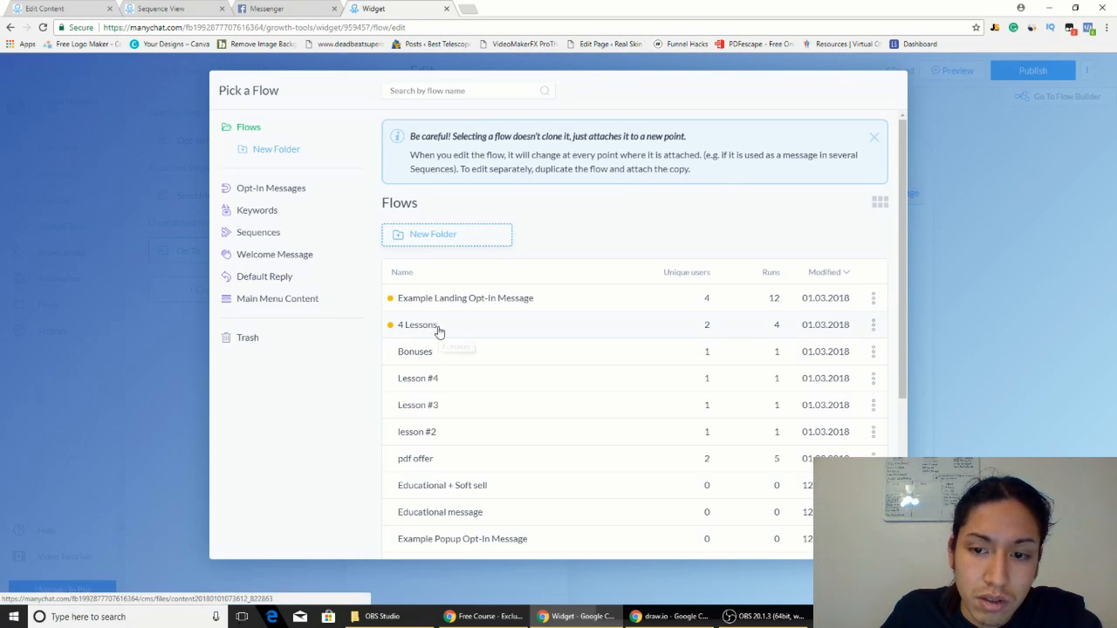
click(804, 544)
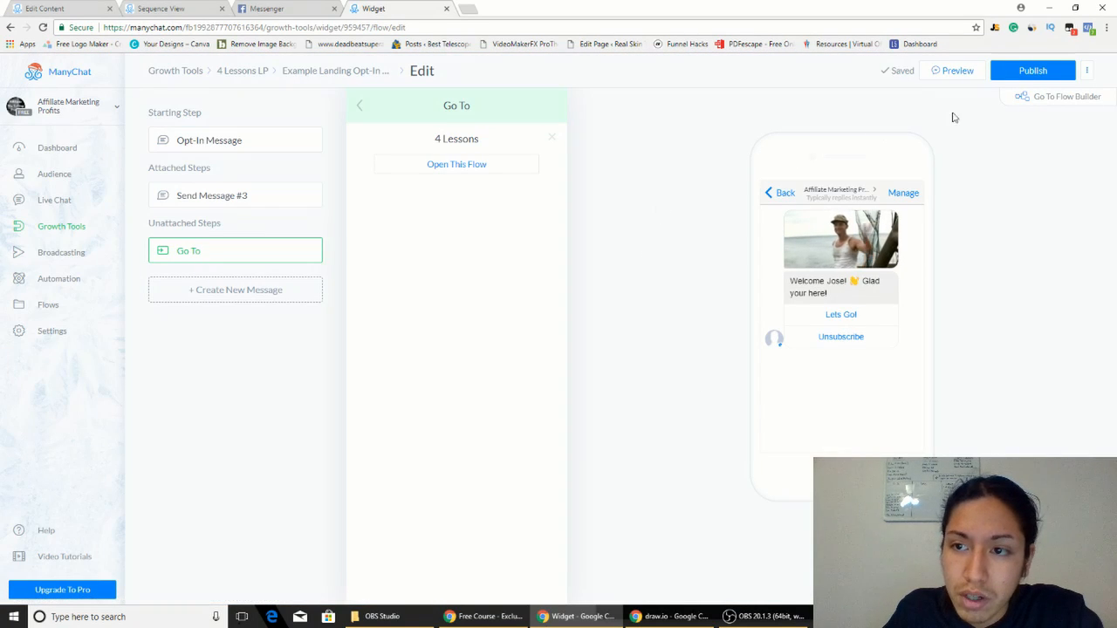
click(1032, 69)
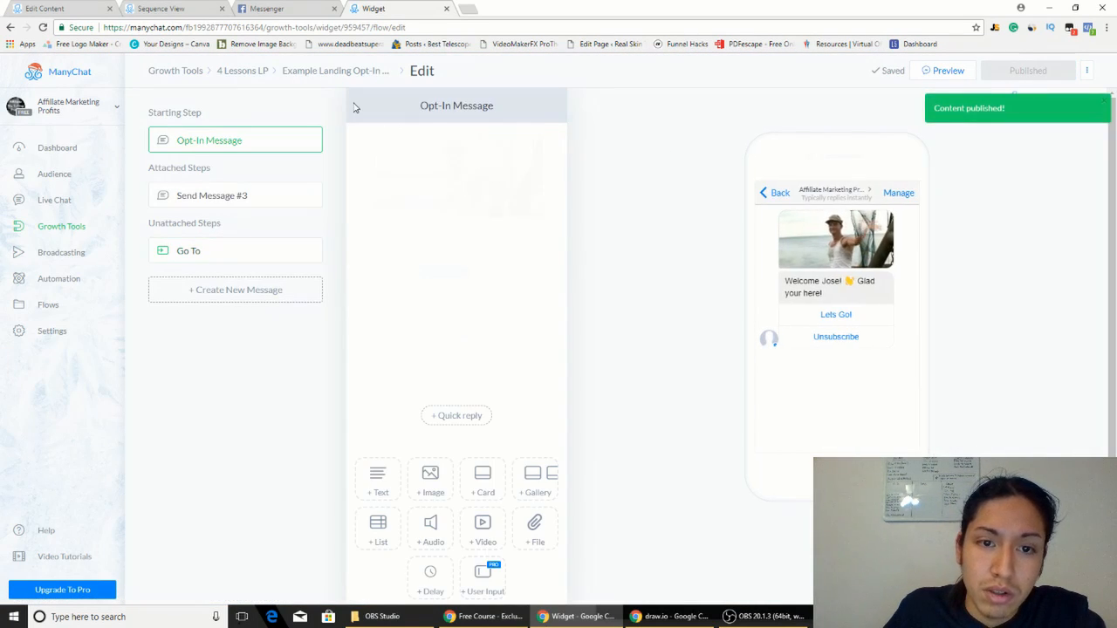
Review the published Lets Go! button's press options and additional actions without changing them.
click(516, 324)
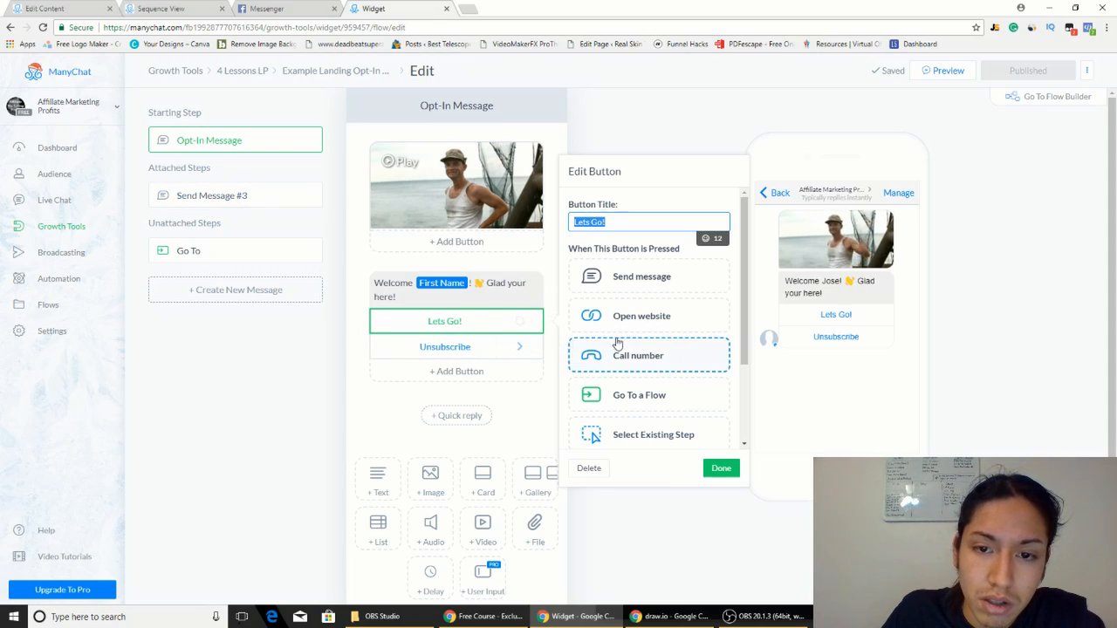
scroll(646, 354, down, 3)
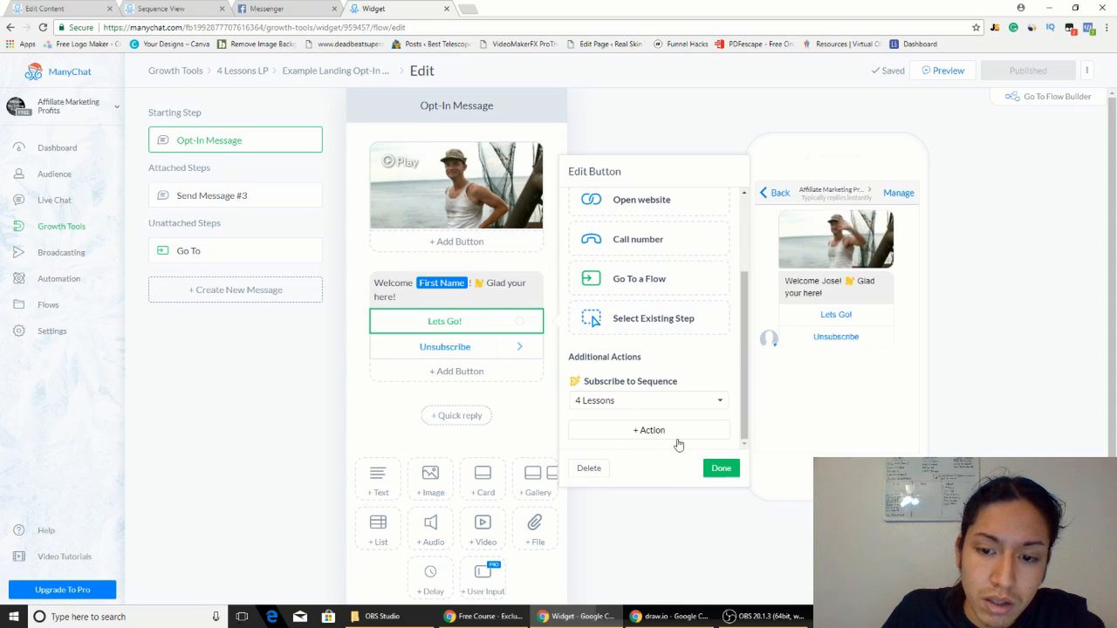
click(721, 472)
click(513, 323)
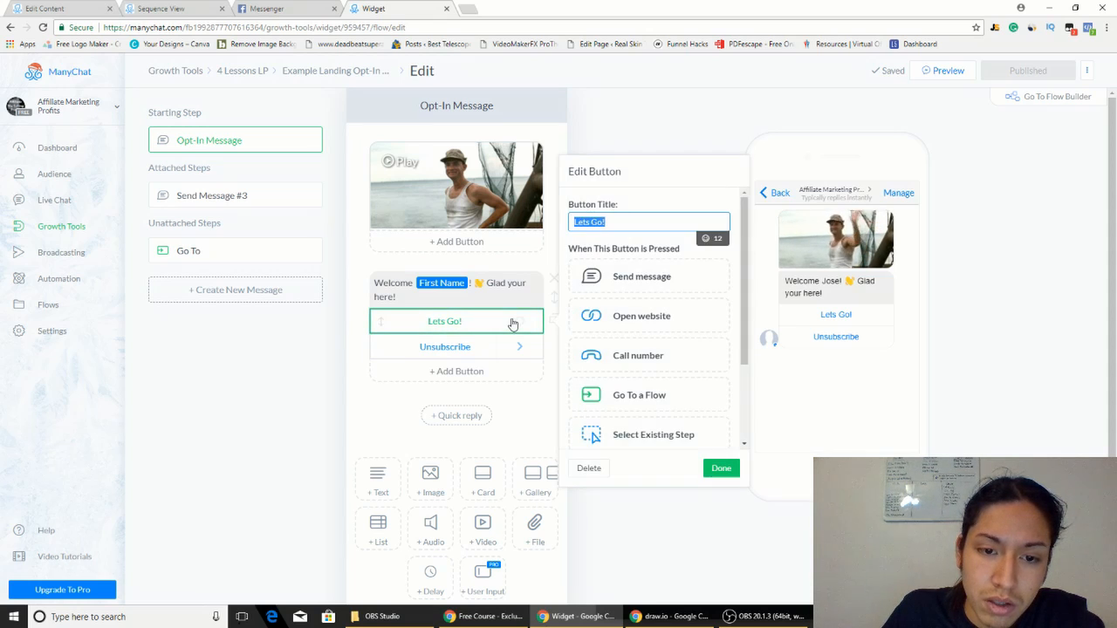
click(723, 476)
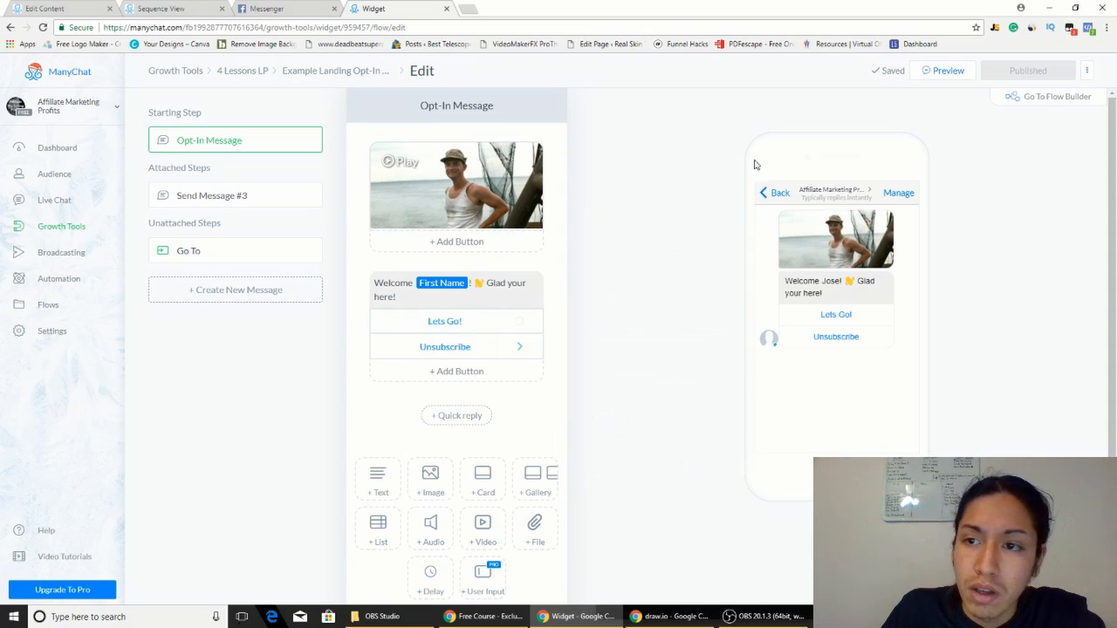
Send a preview of the opt-in message and test it in Messenger by answering with Lets Go!
click(945, 70)
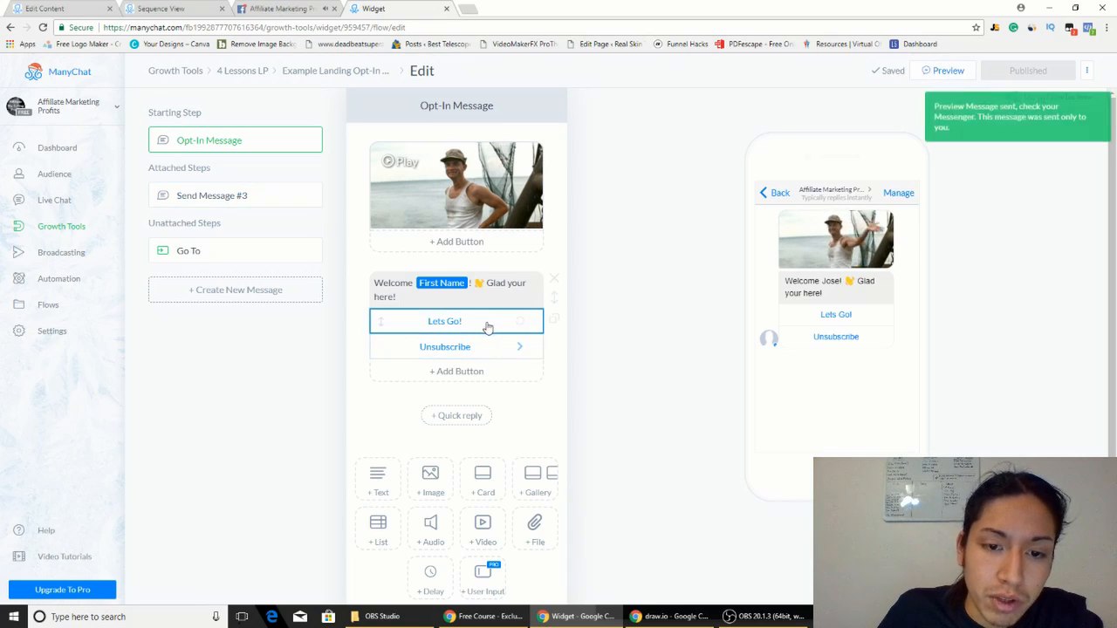
click(183, 8)
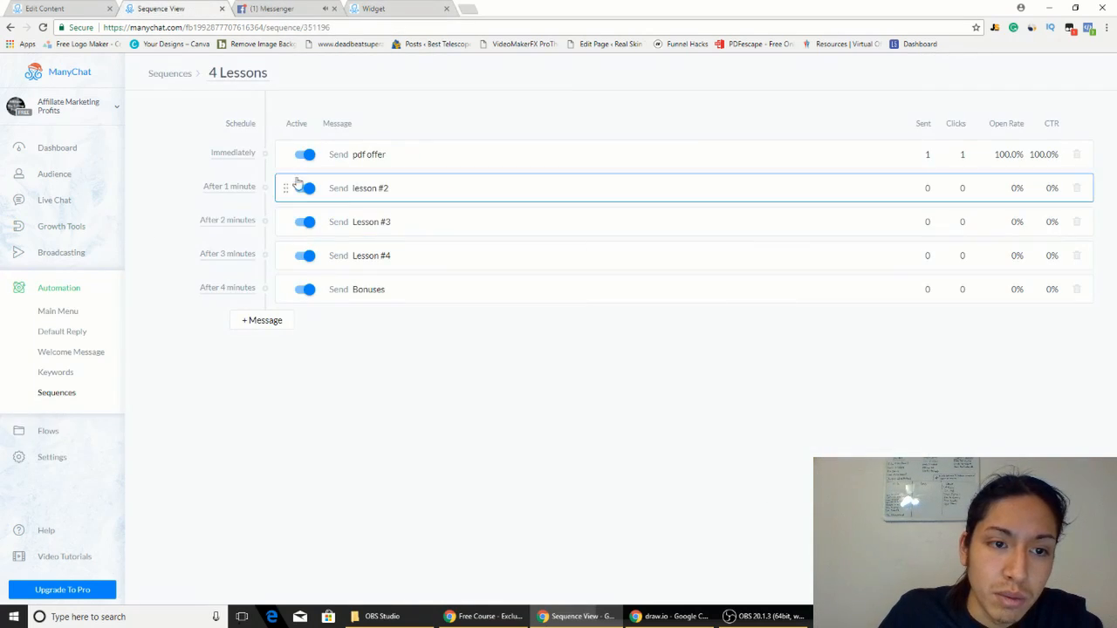
click(335, 7)
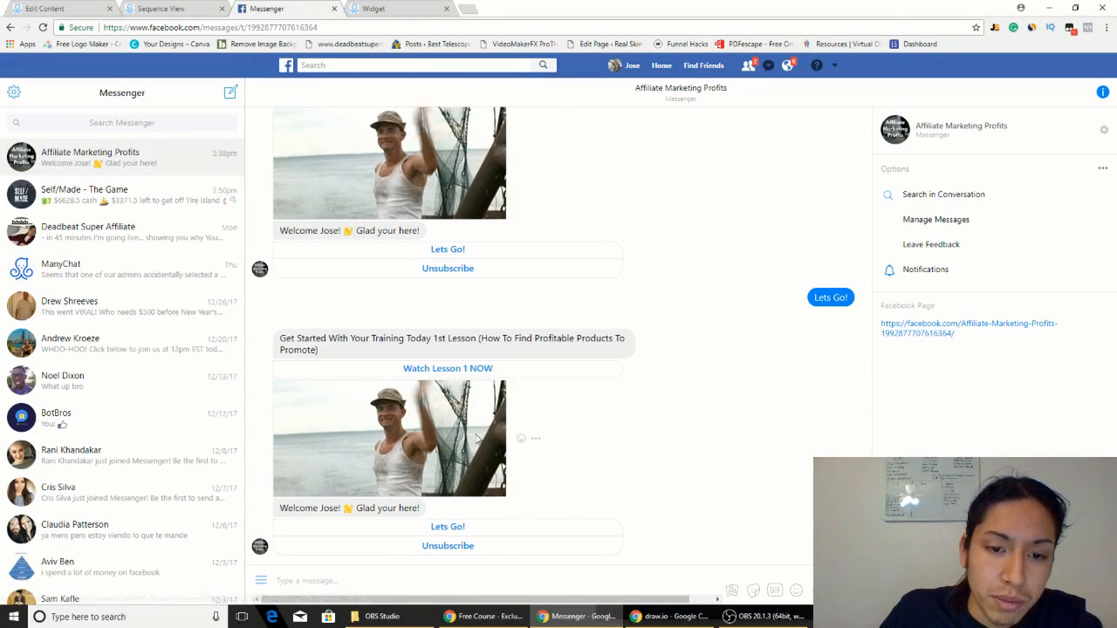
click(476, 528)
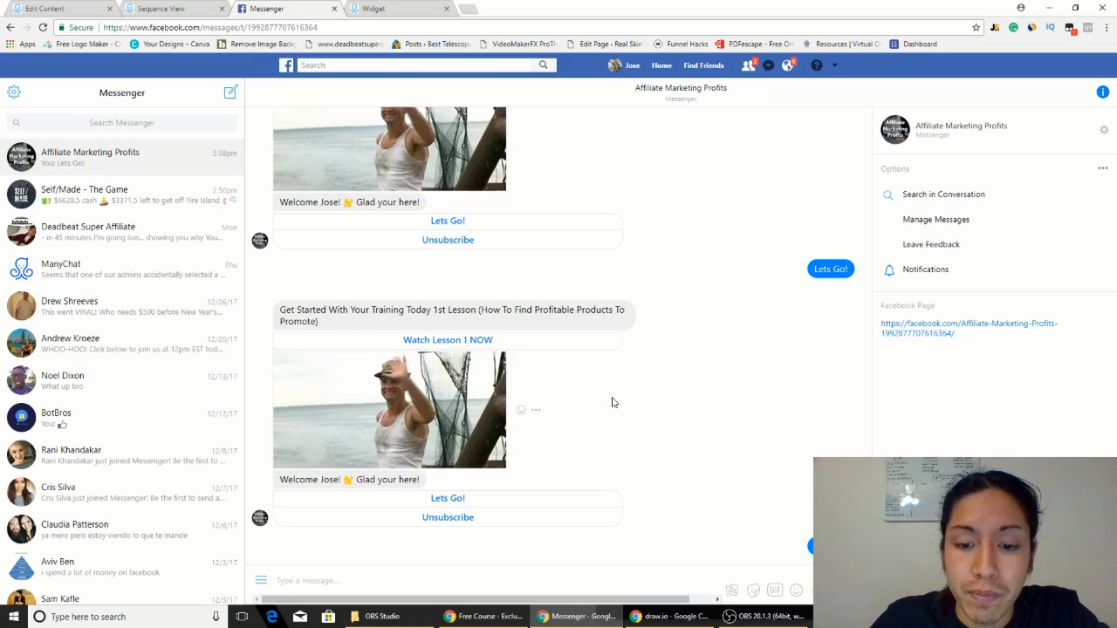
click(739, 617)
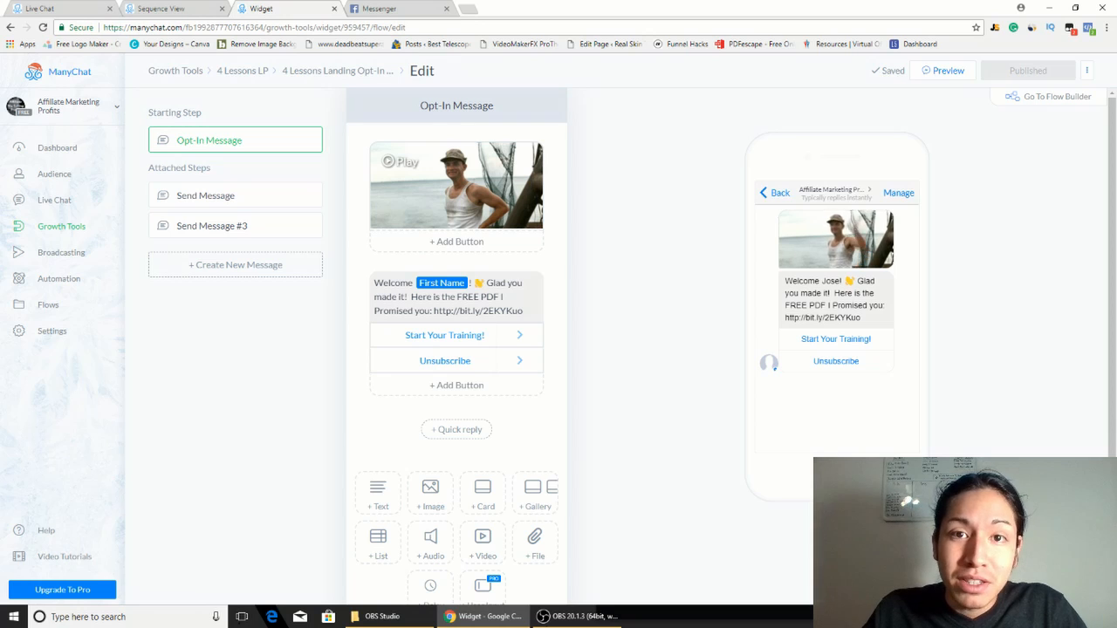
Examine the earlier bot messages and replies in the Messenger conversation with Affiliate Marketing Profits.
click(448, 6)
scroll(552, 342, up, 2)
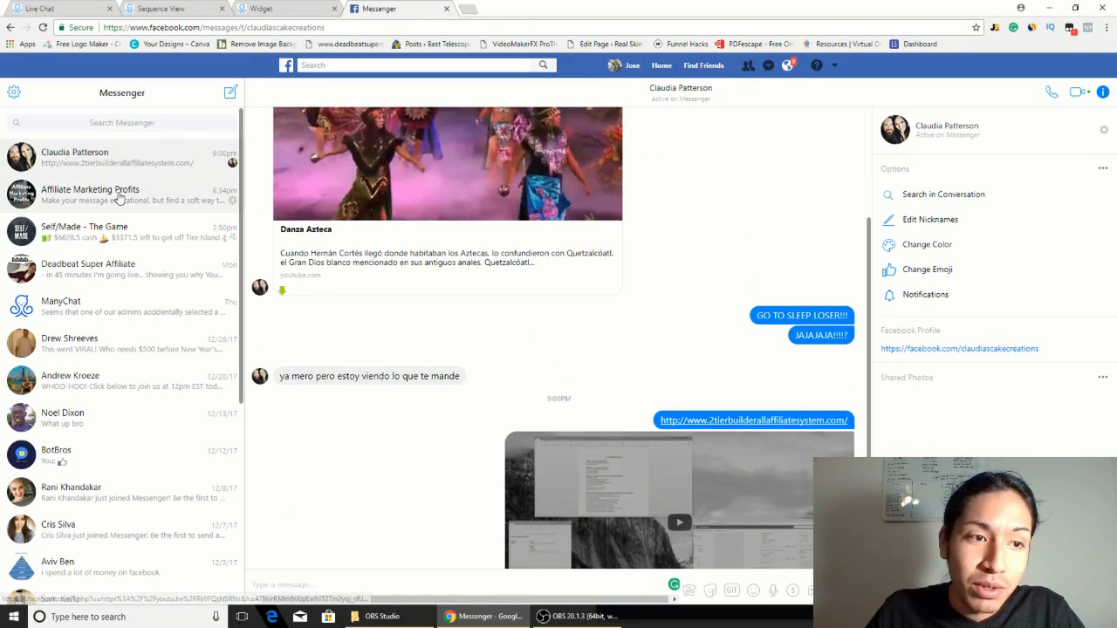
click(120, 199)
scroll(642, 374, up, 2)
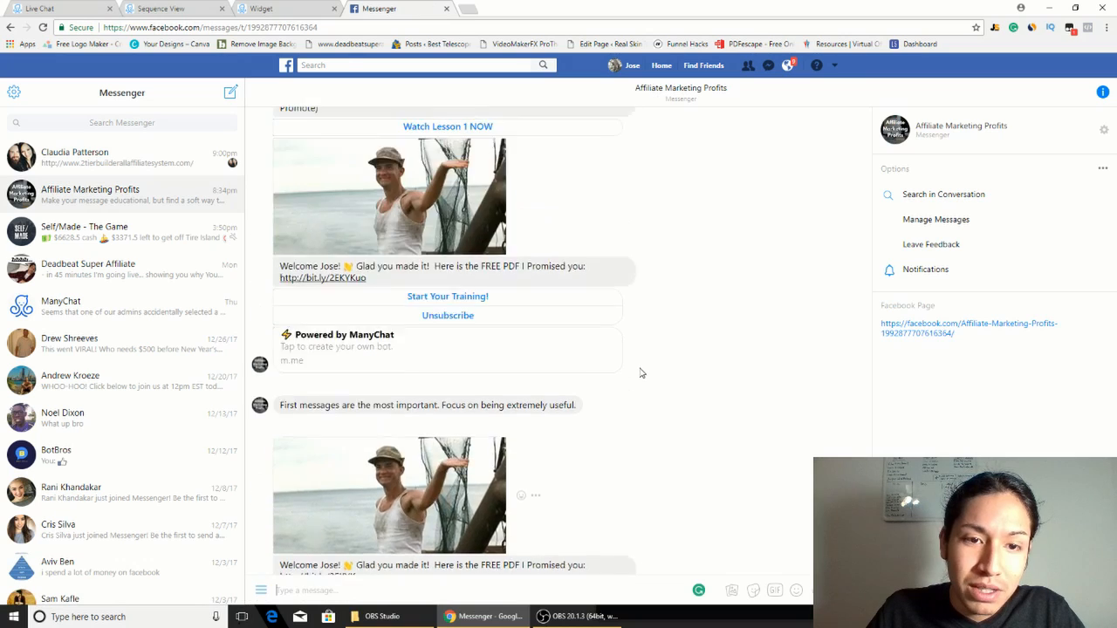
scroll(646, 374, up, 5)
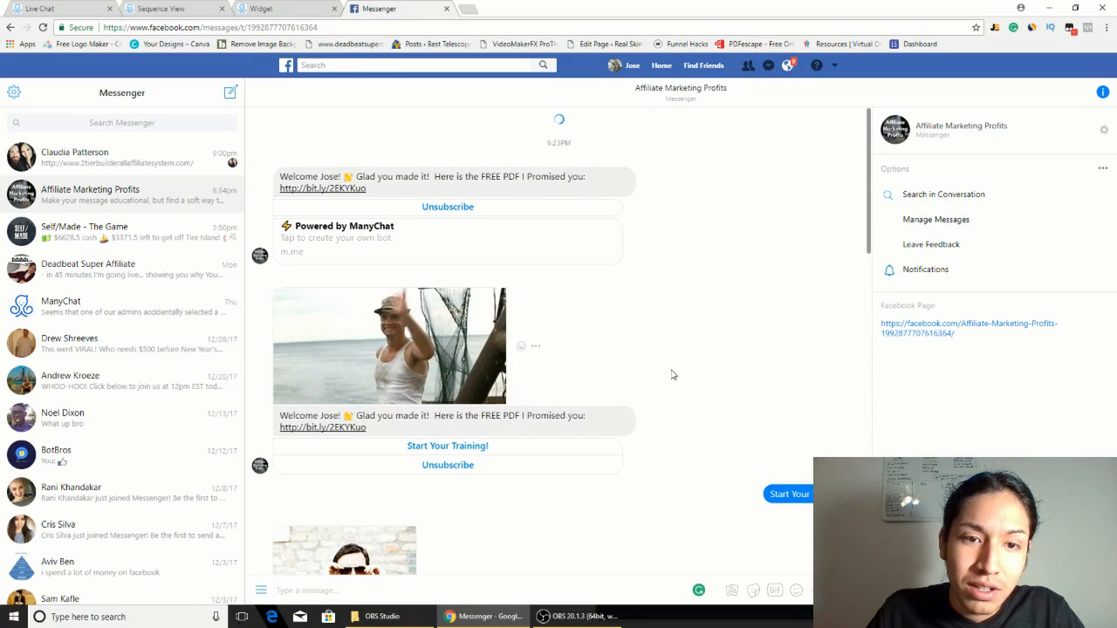
scroll(672, 375, up, 10)
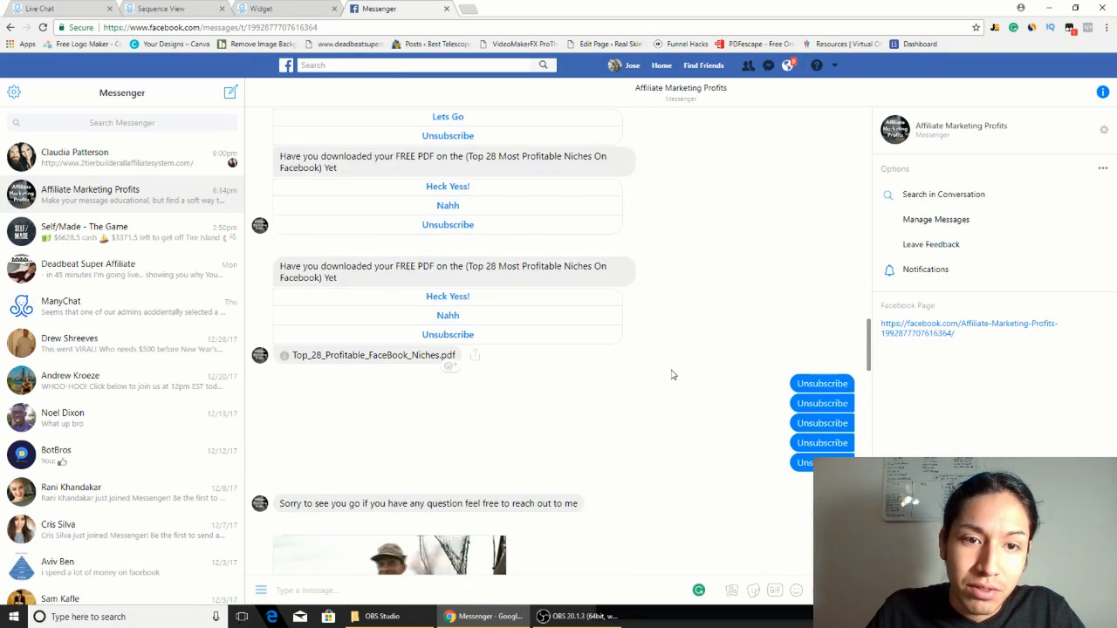
scroll(672, 375, up, 10)
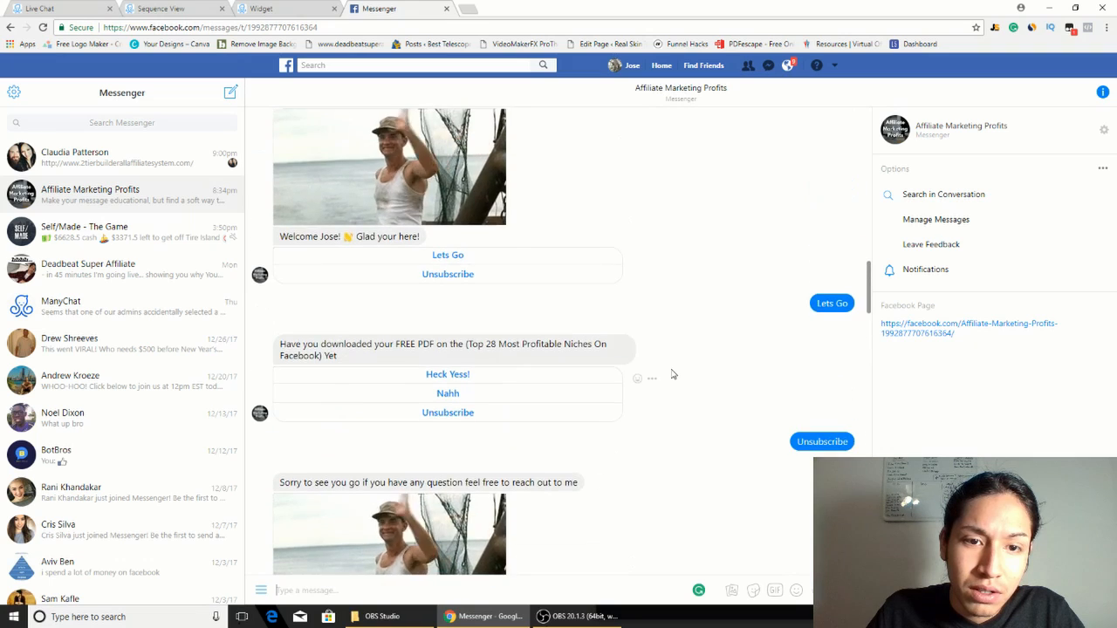
scroll(672, 374, up, 10)
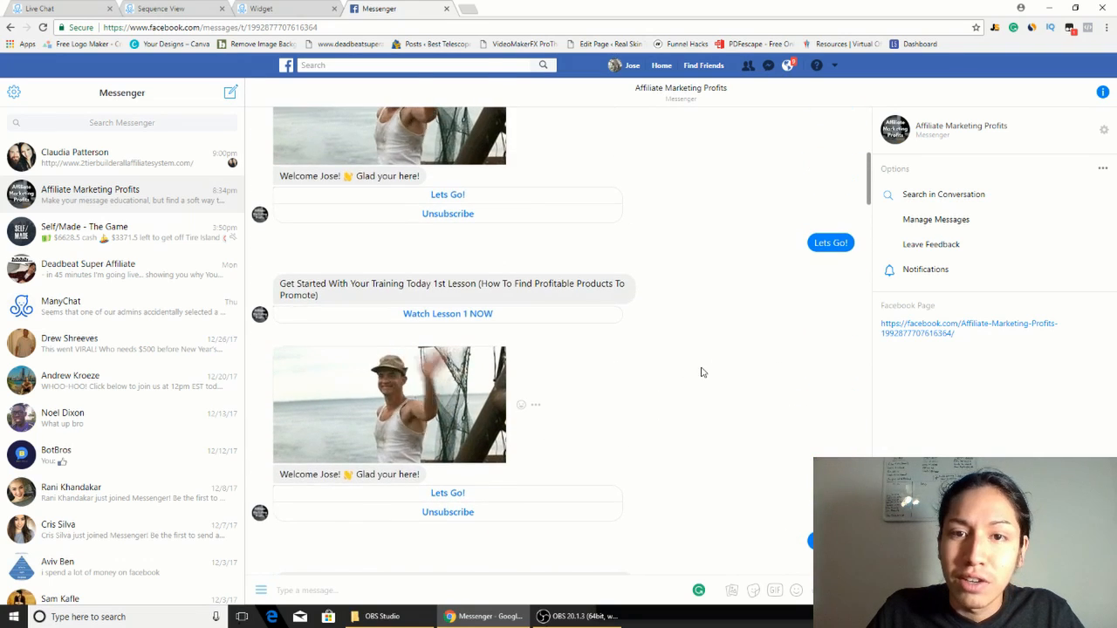
scroll(702, 375, down, 15)
Return to the opt-in message in ManyChat and open the settings of its 4 Lessons LP landing page growth tool.
click(274, 7)
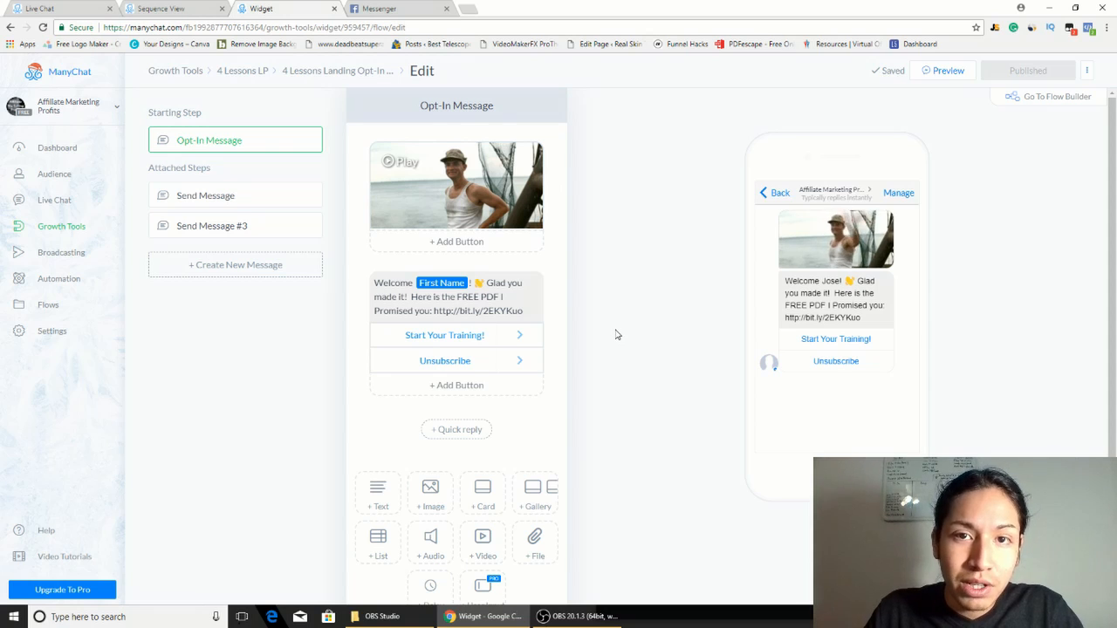
click(165, 9)
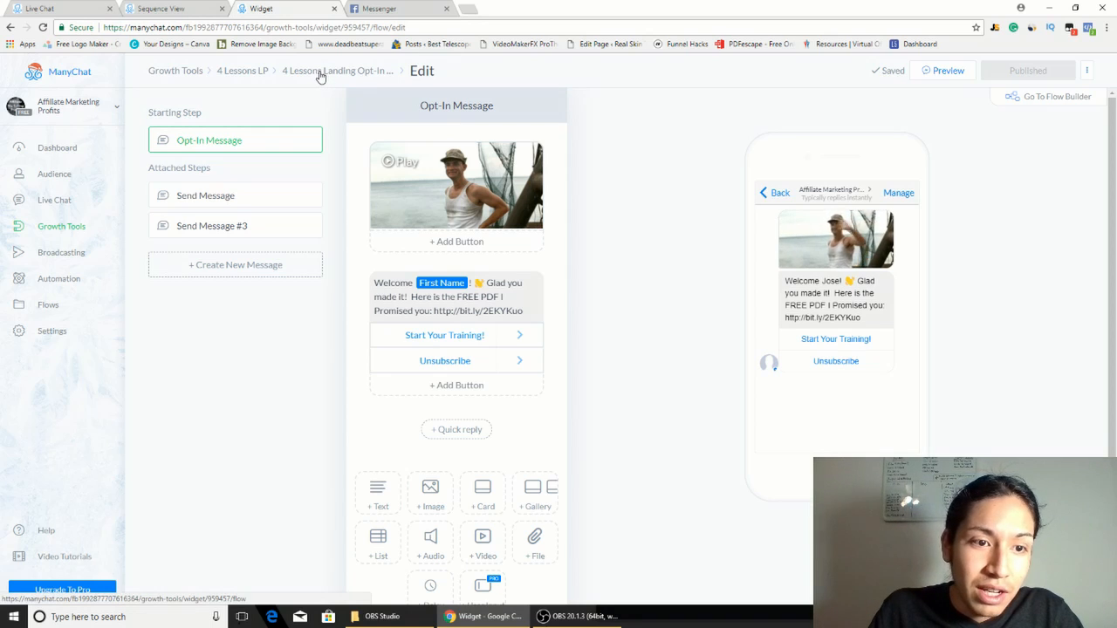
click(320, 76)
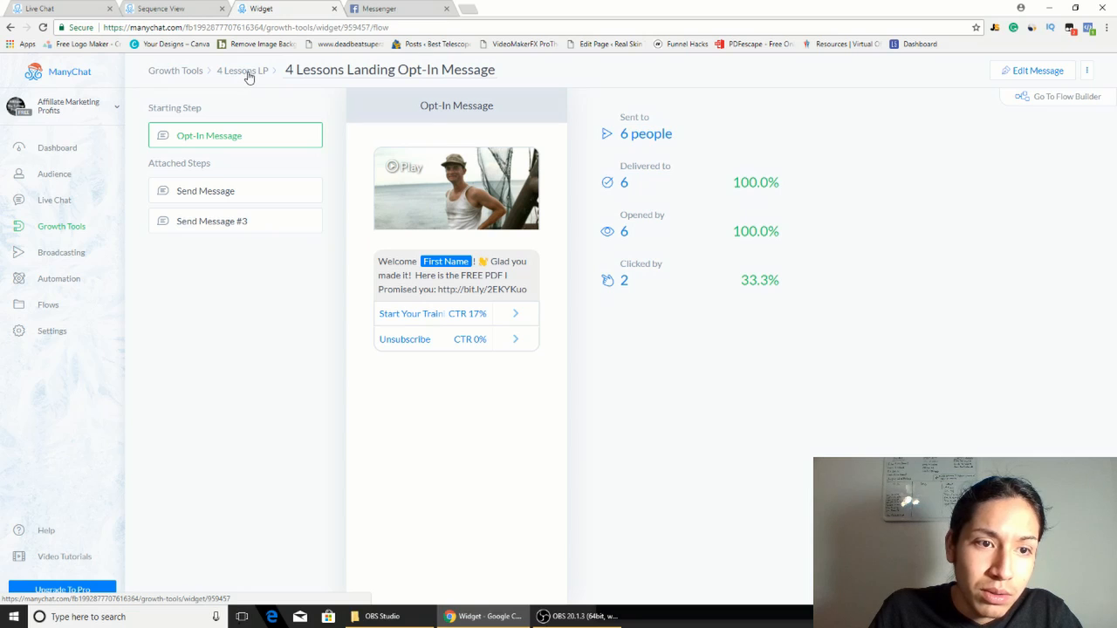
click(249, 75)
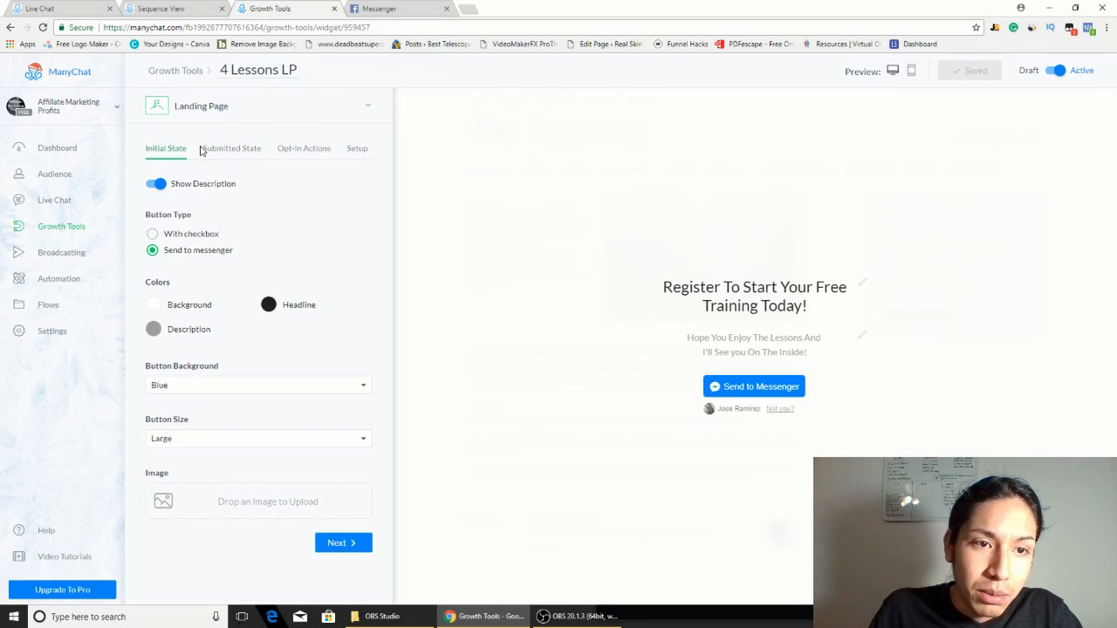
In the landing page's opt-in actions, choose 4 Lessons as the sequence that new subscribers are added to.
click(301, 148)
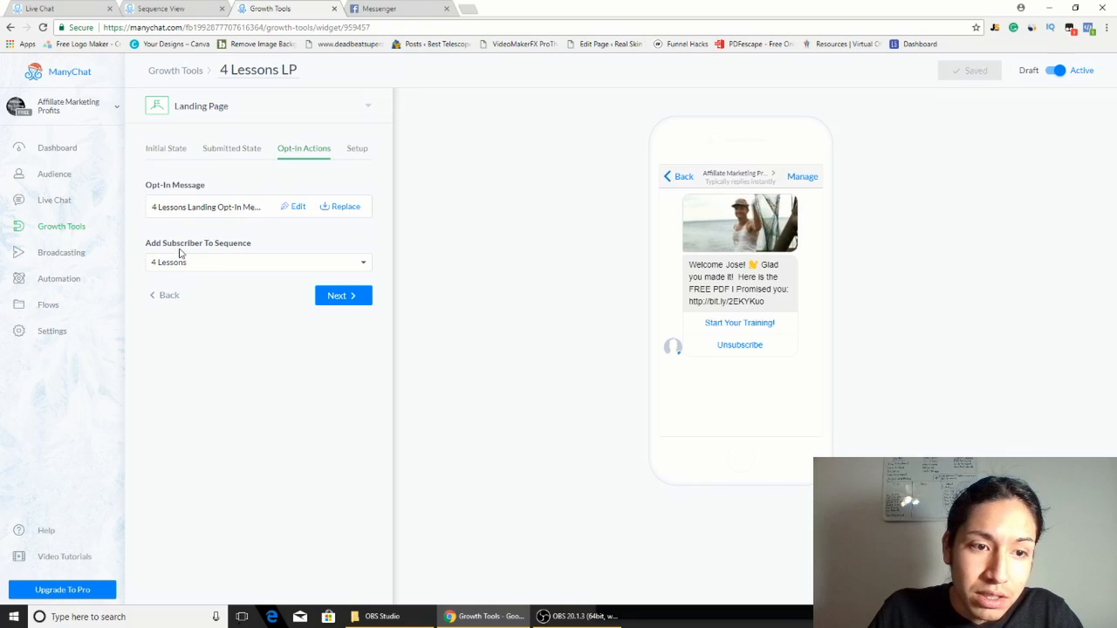
click(302, 263)
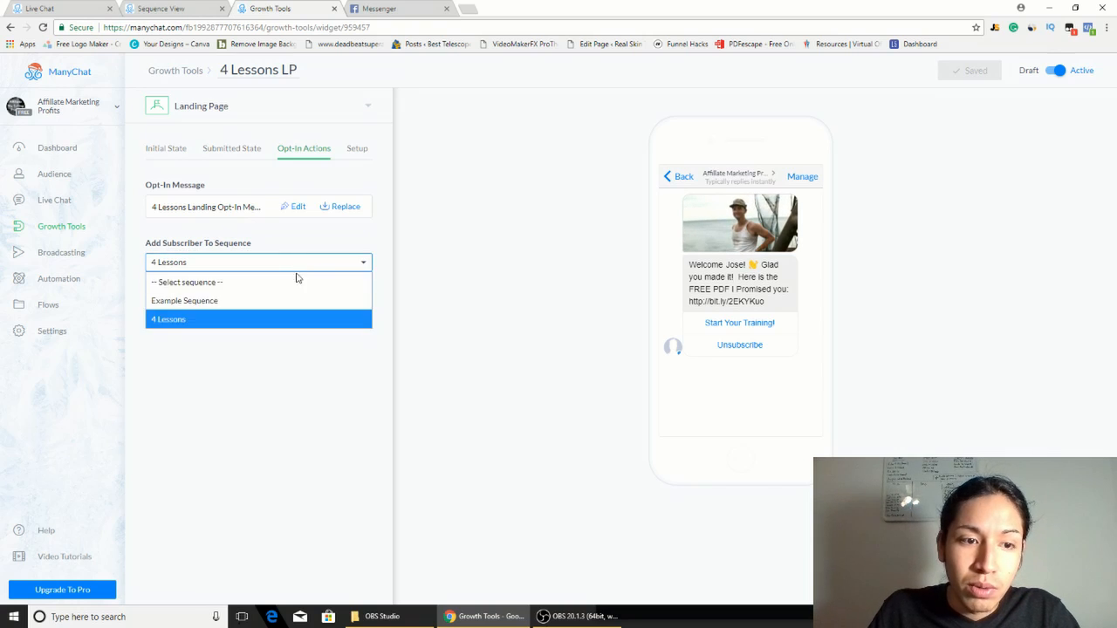
click(272, 319)
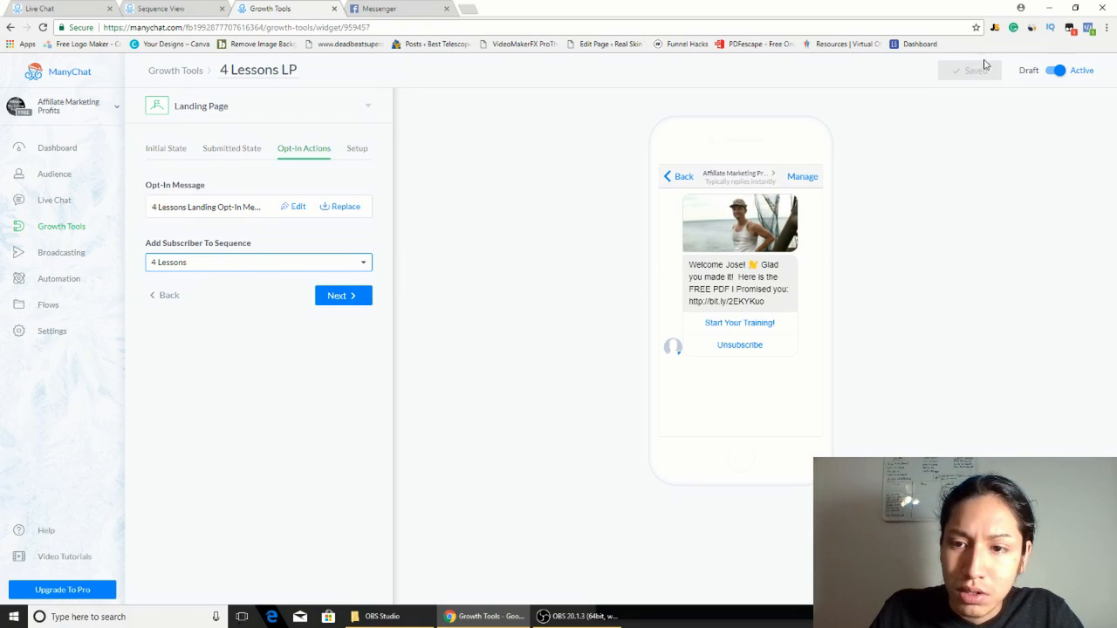
Open the 4 Lessons LP opt-in message for editing and review its Start Your Training! reply and attached Send Message #3.
click(295, 209)
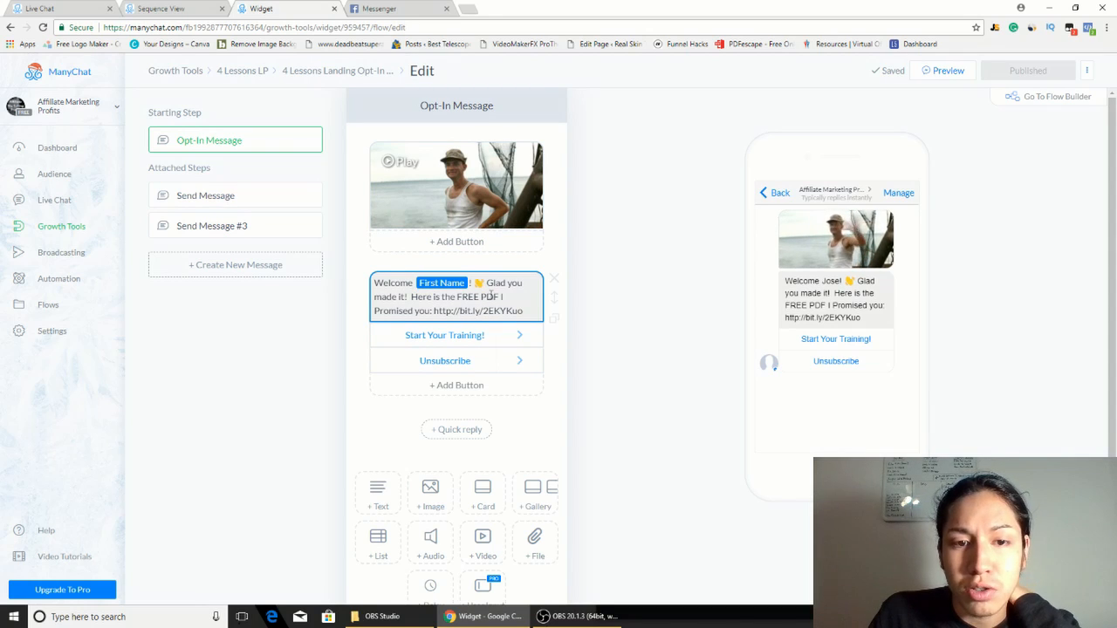
click(516, 336)
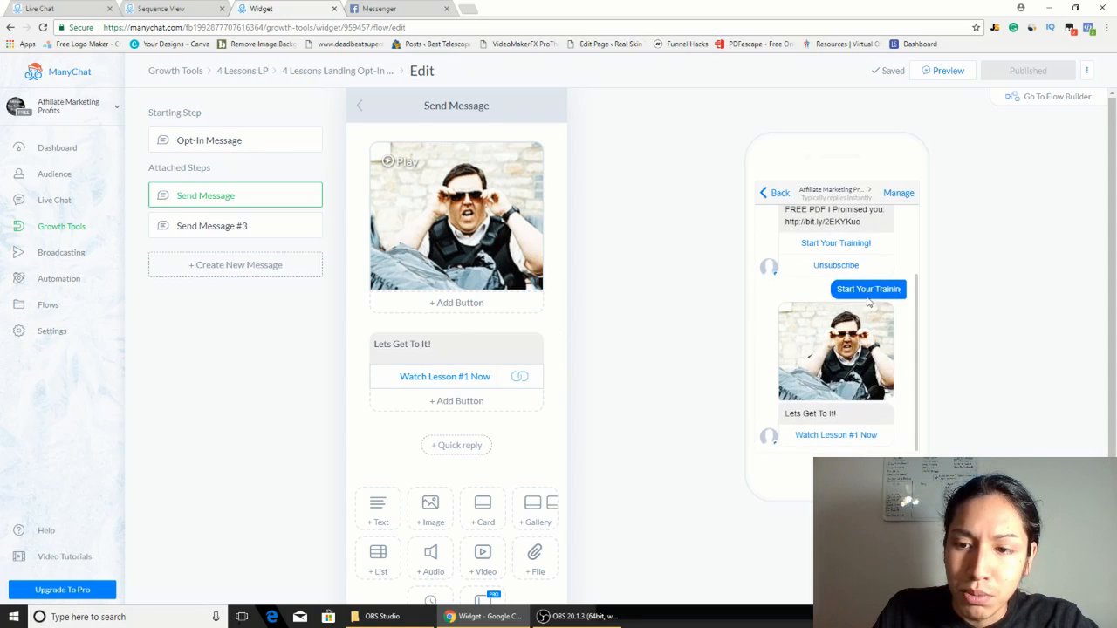
scroll(853, 398, down, 2)
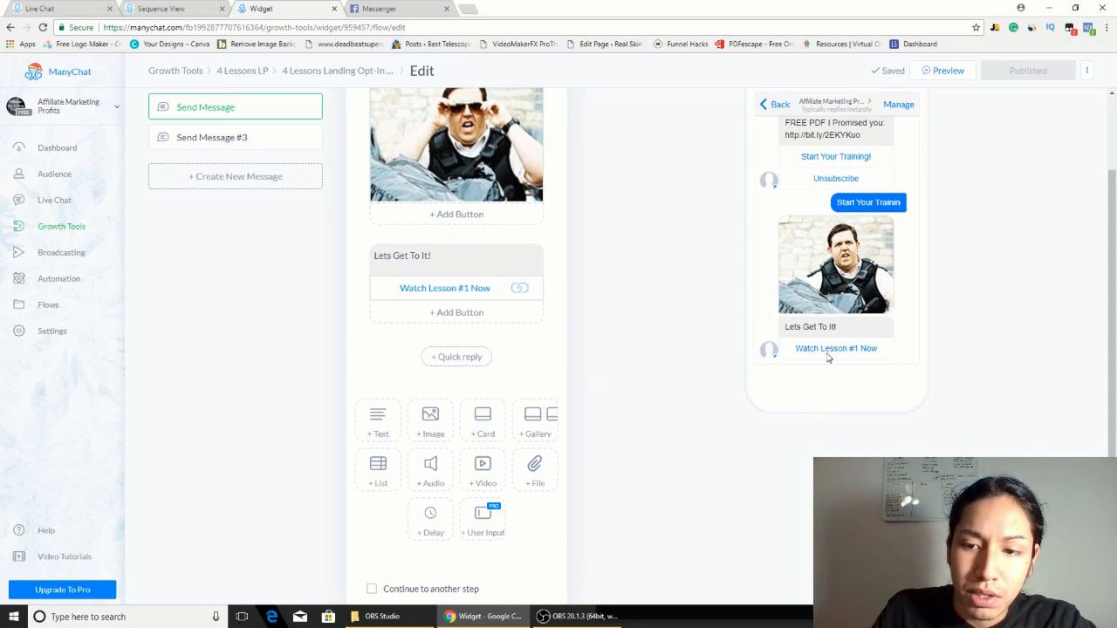
scroll(570, 357, up, 2)
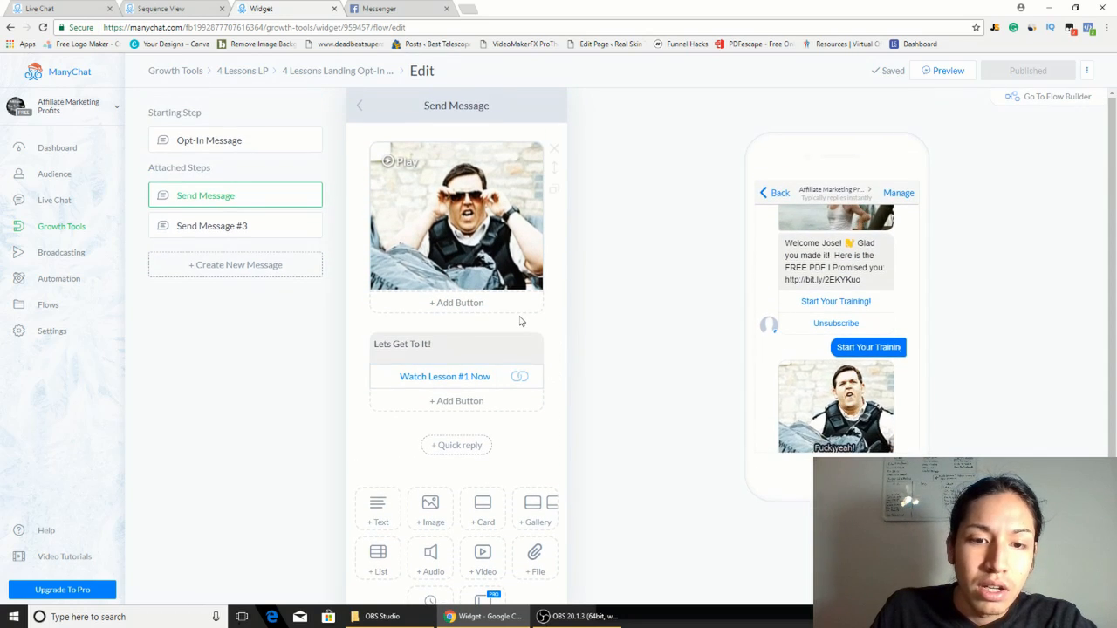
scroll(521, 320, down, 1)
scroll(506, 367, up, 1)
click(235, 228)
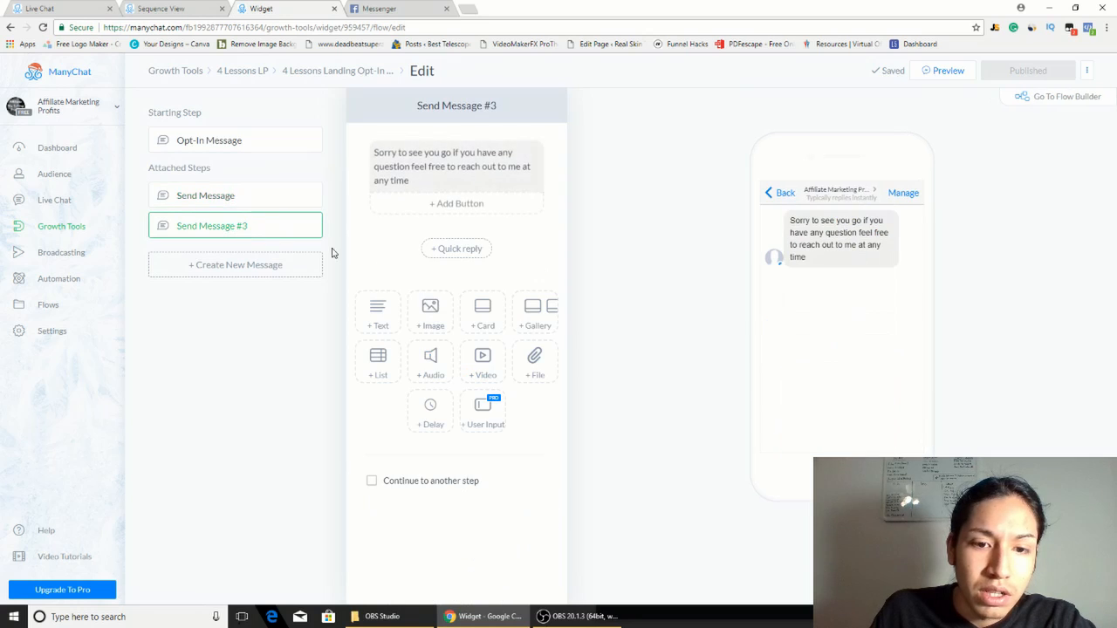
click(213, 140)
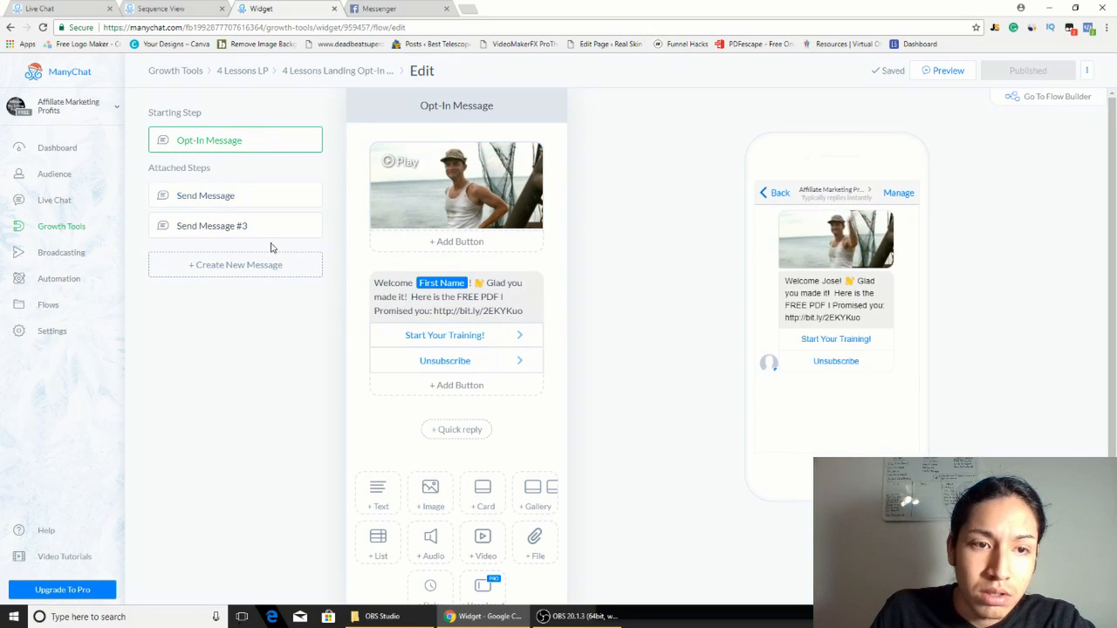
Review the 4 Lessons sequence and its lesson #2 message, and return to the opt-in message's Start Your Training! reply.
click(175, 9)
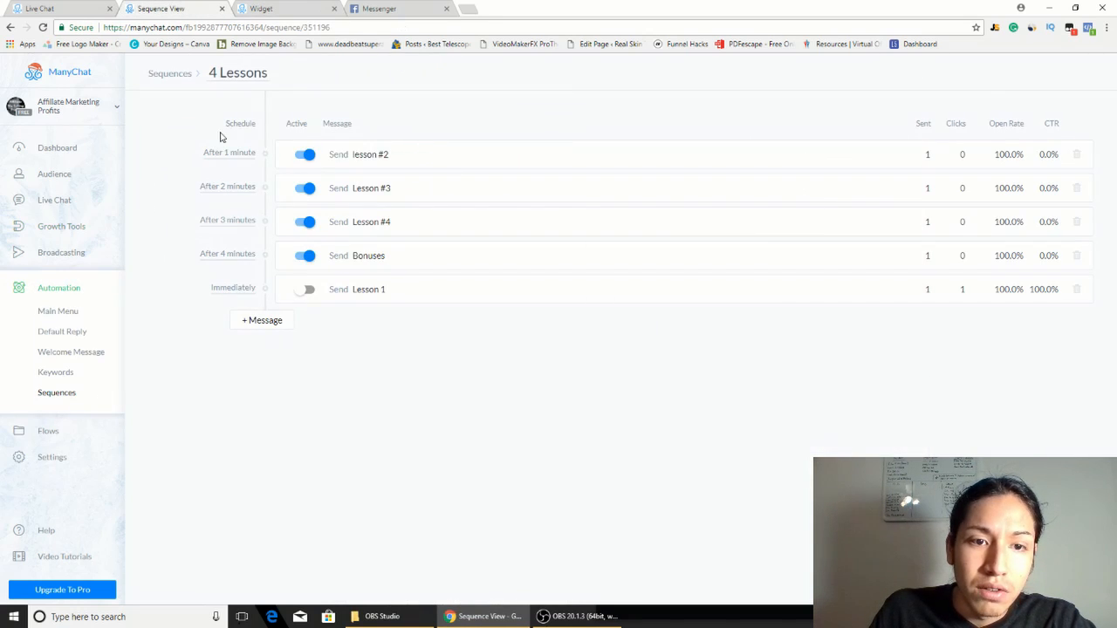
click(385, 161)
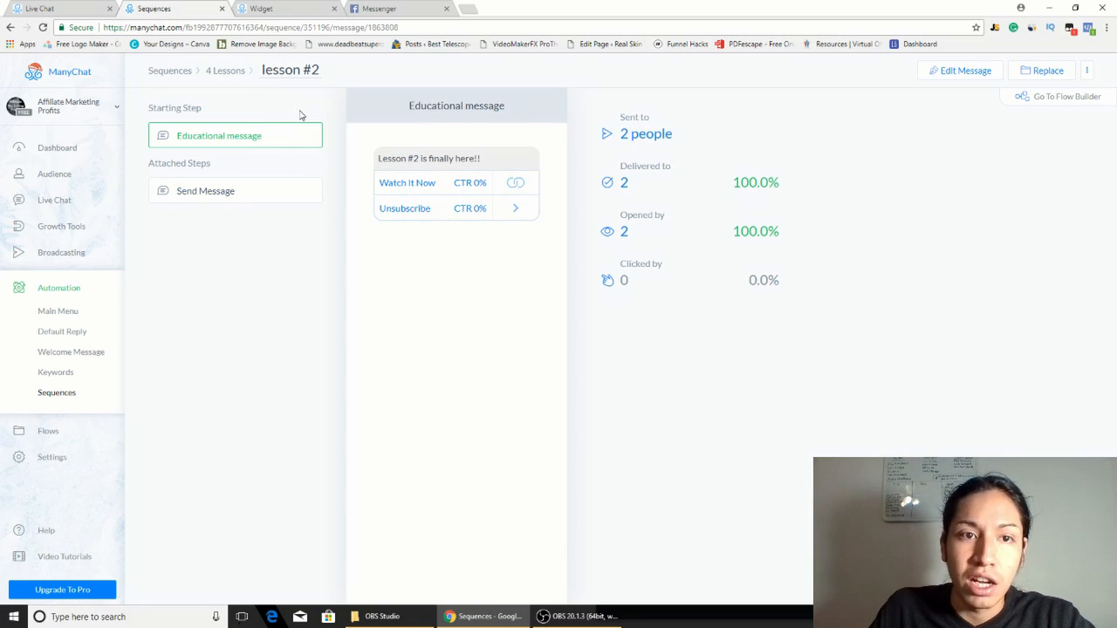
click(225, 73)
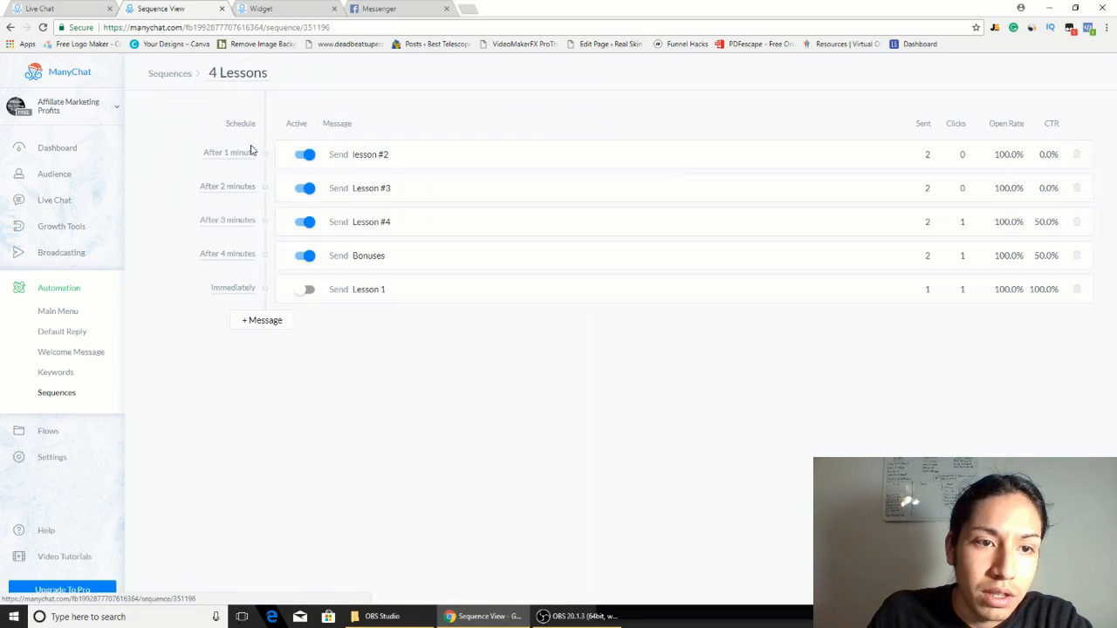
click(329, 9)
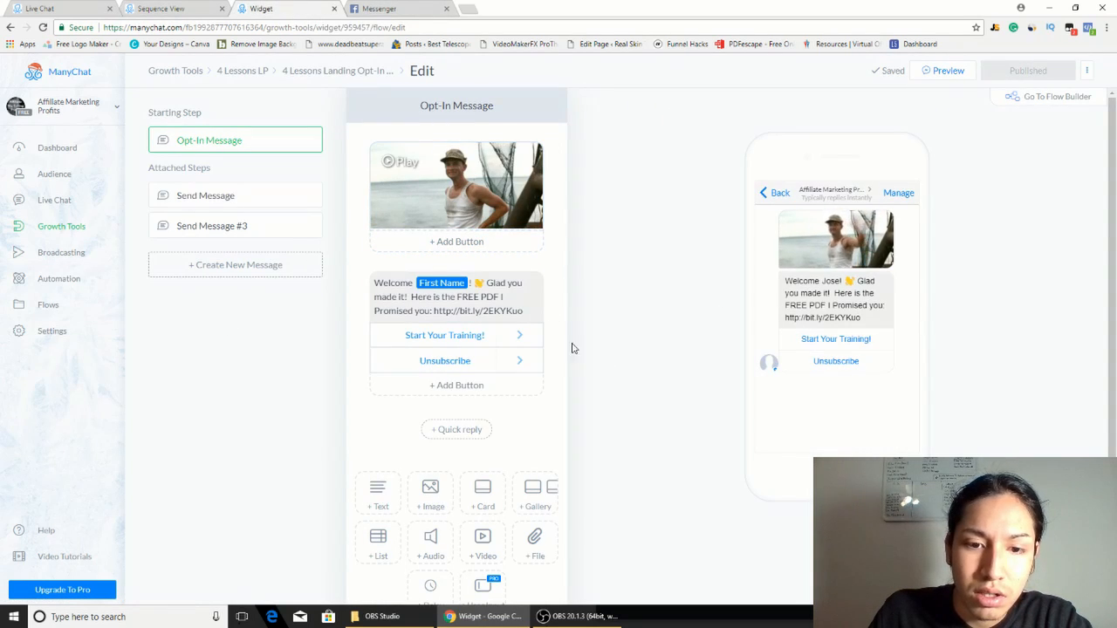
click(512, 343)
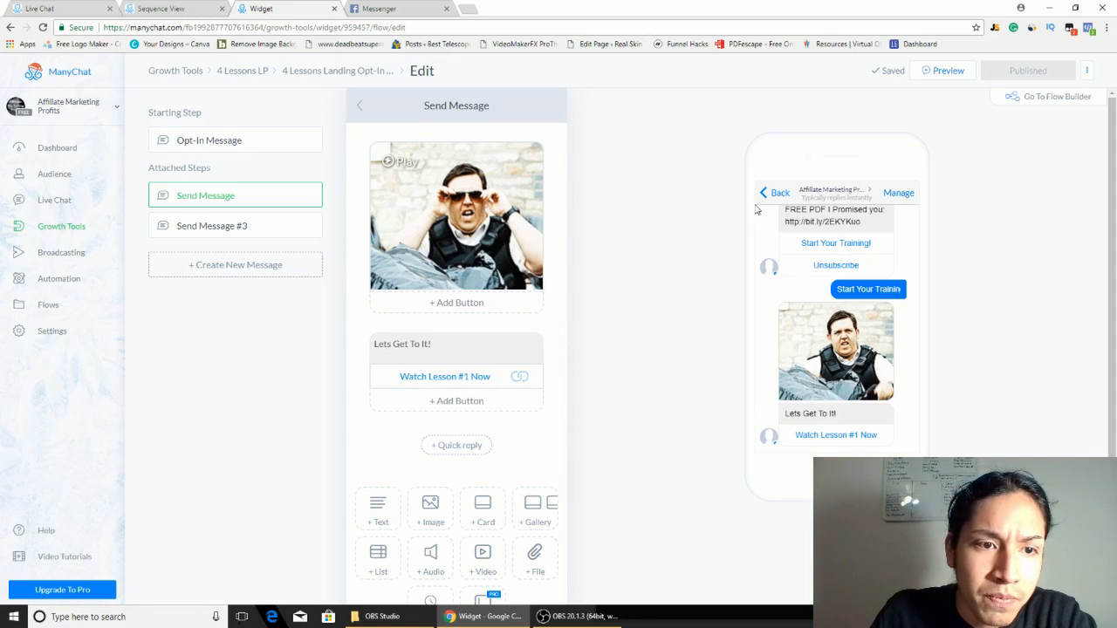
Inspect the Lesson #3 message of the sequence, including the Lets Do It button's link and the Unsubscribe button's reply.
click(196, 7)
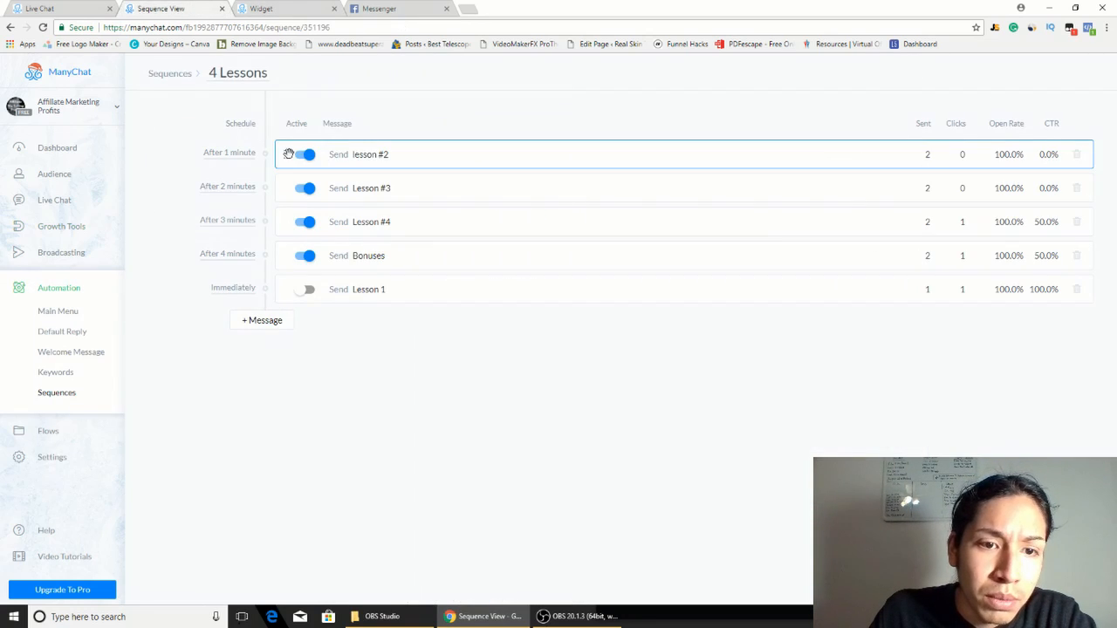
click(390, 189)
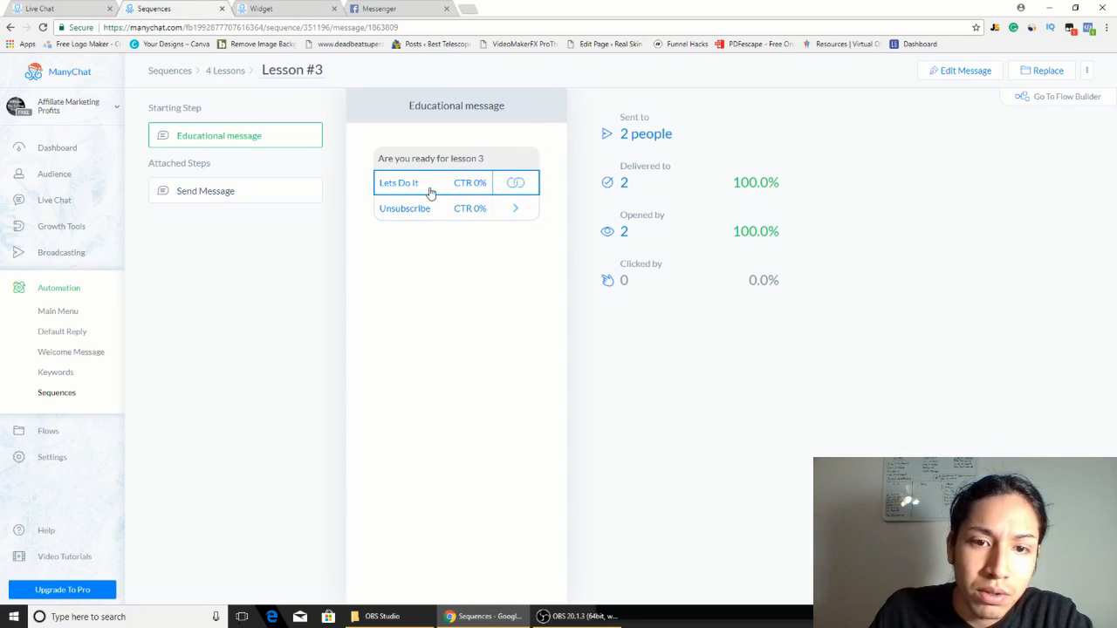
click(515, 184)
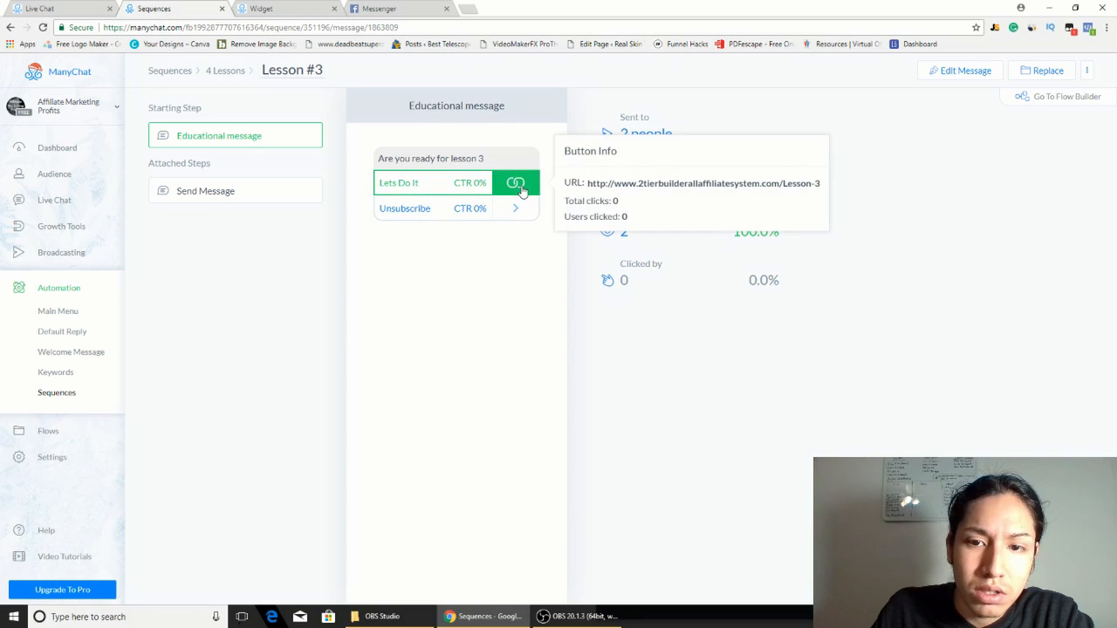
click(932, 70)
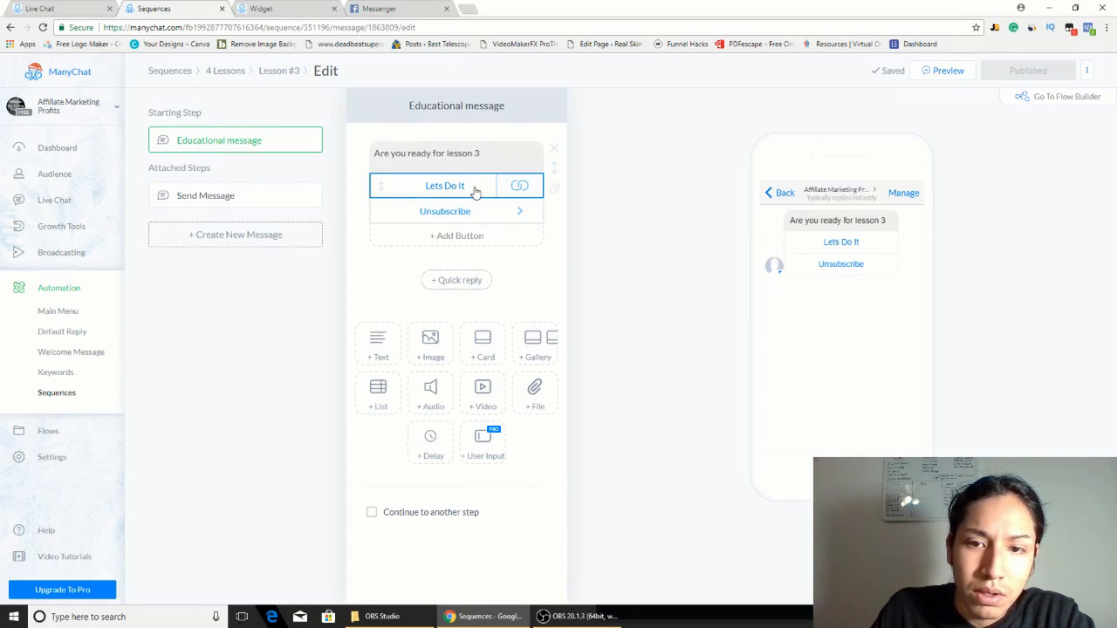
click(475, 187)
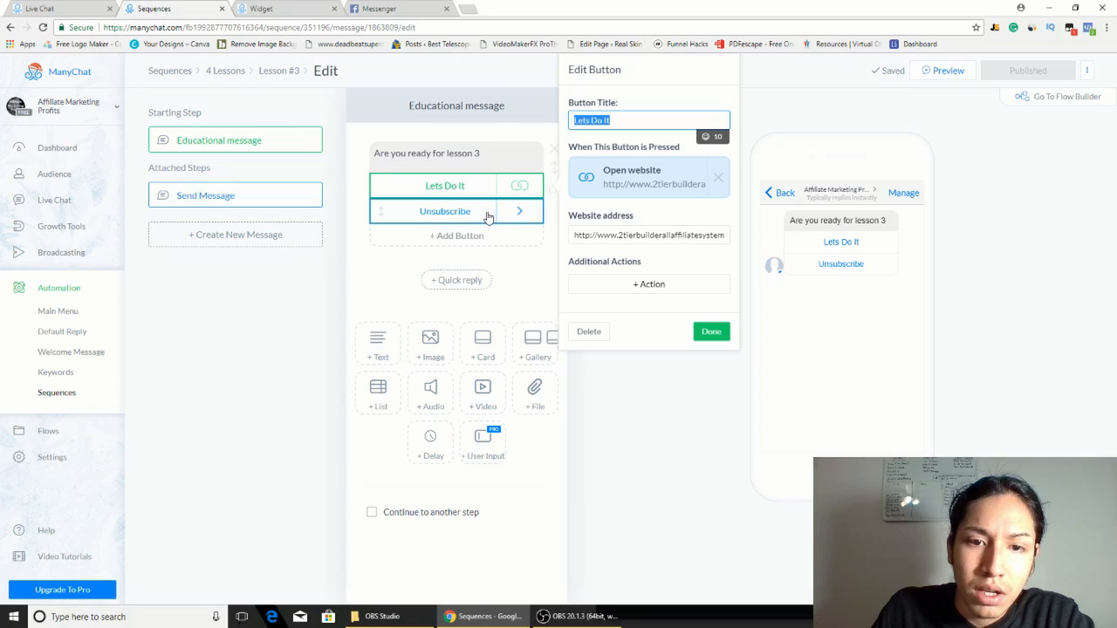
click(488, 213)
click(643, 209)
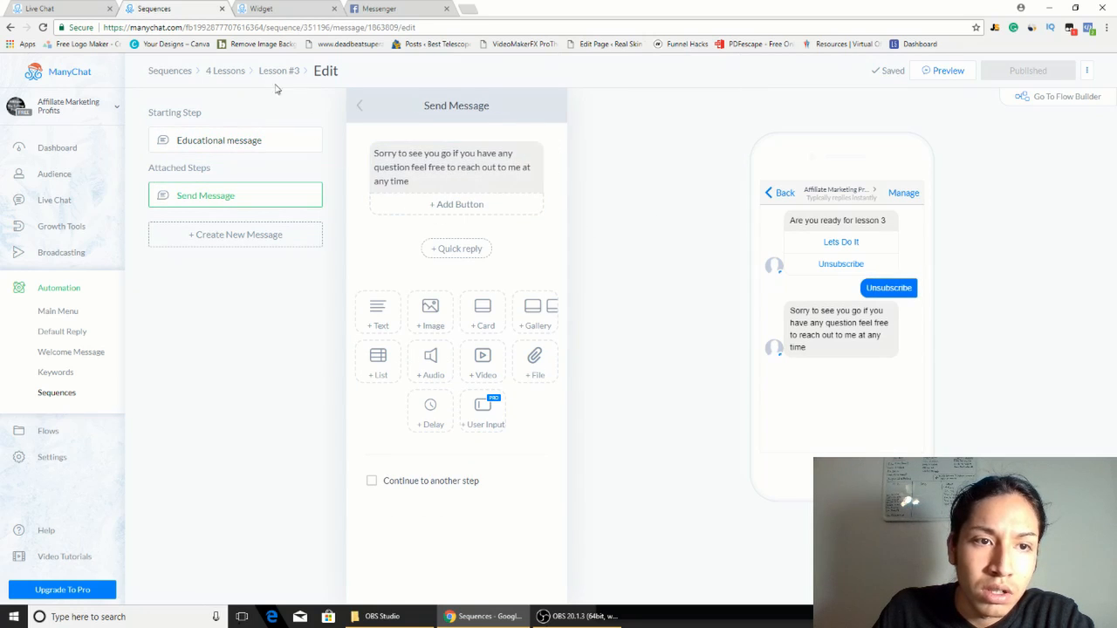
Review the Lesson #4 and Bonuses messages of the 4 Lessons sequence, with a brief look back at the opt-in message.
click(225, 71)
click(370, 223)
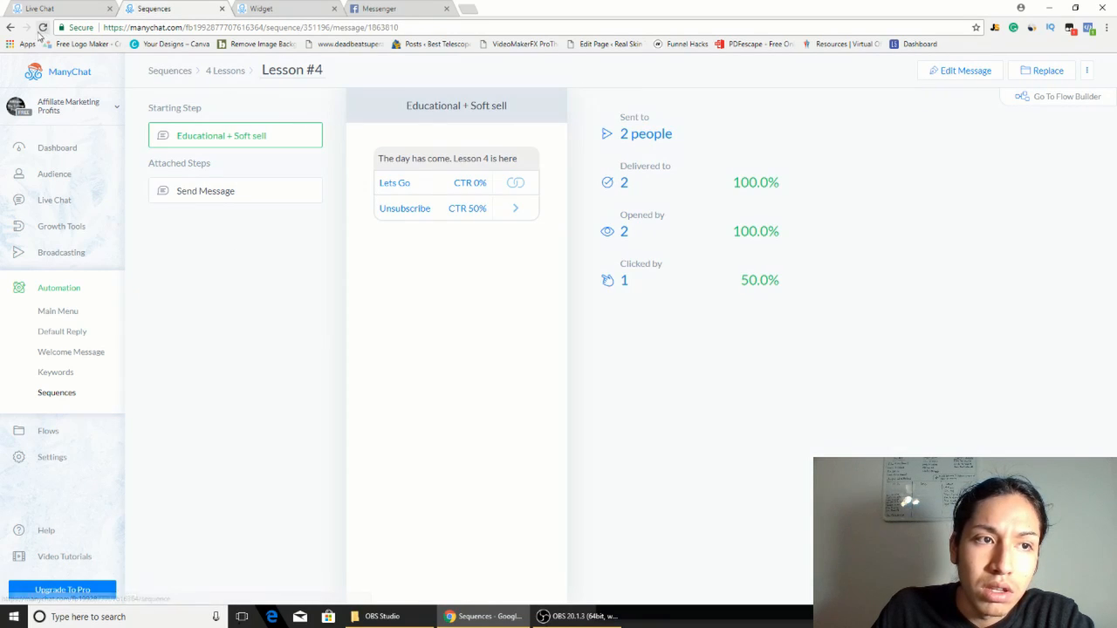
click(11, 28)
click(364, 254)
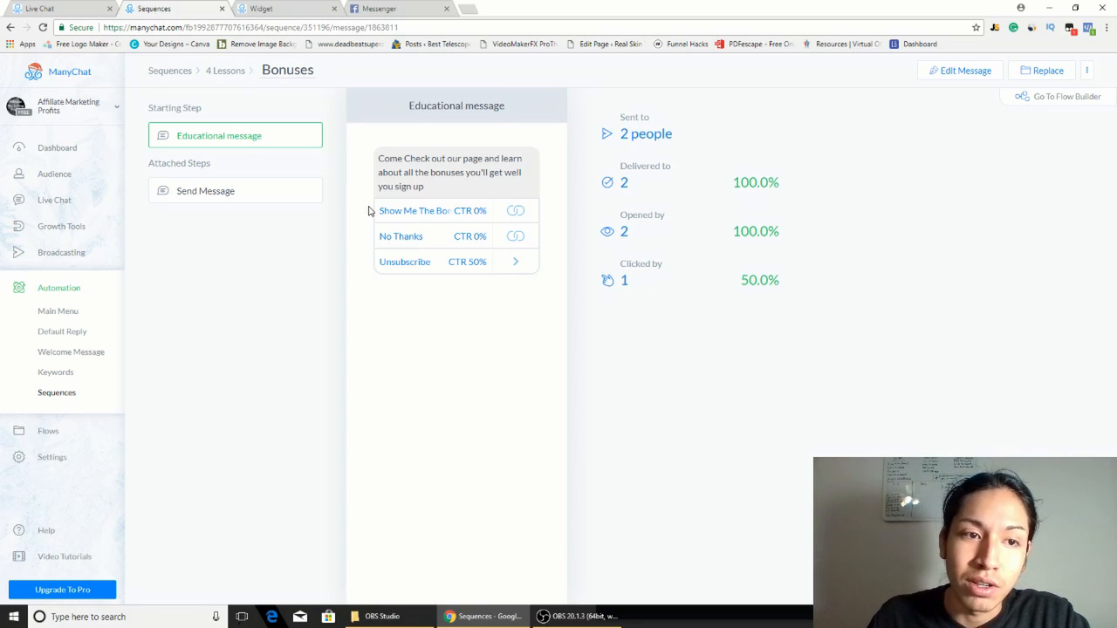
click(303, 7)
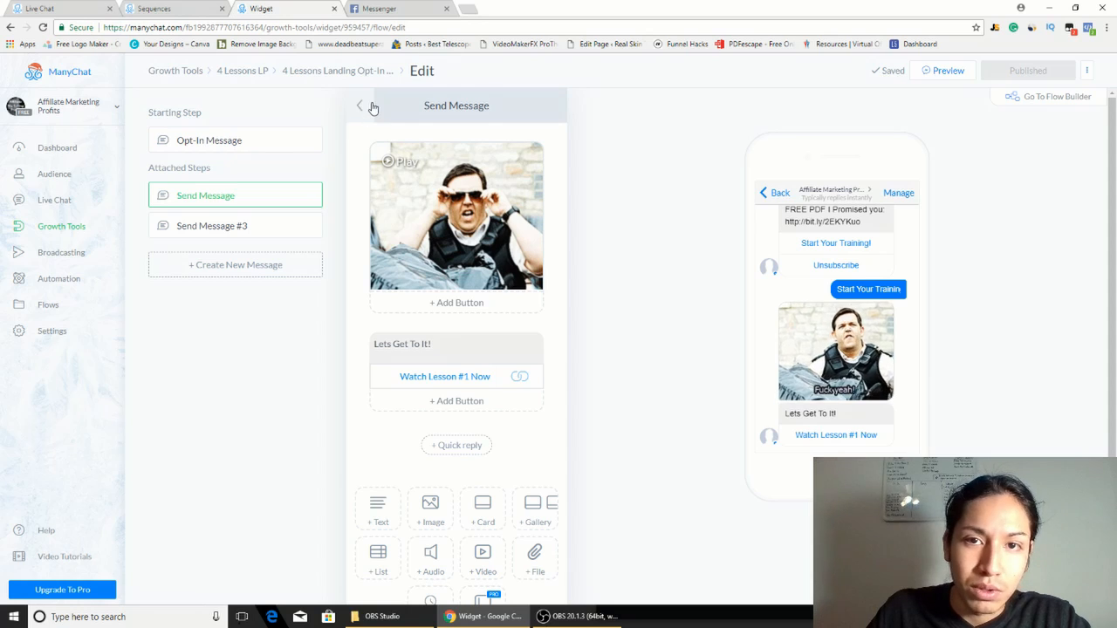
click(189, 8)
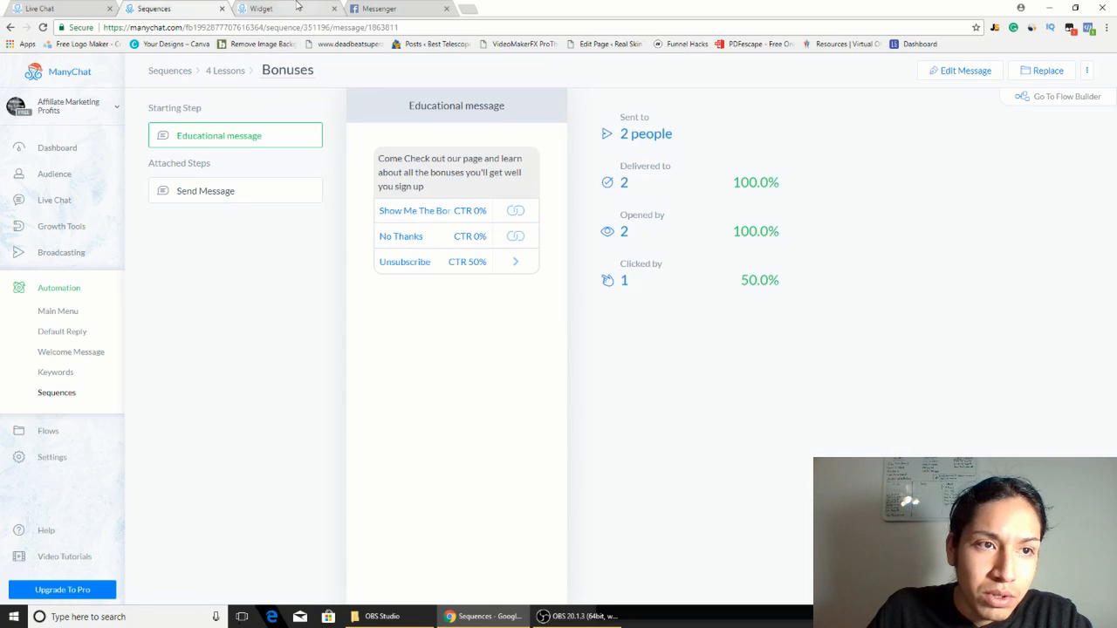
Examine a subscriber's Live Chat conversation from the welcome message through the lesson messages to the final Unsubscribe reply.
click(87, 7)
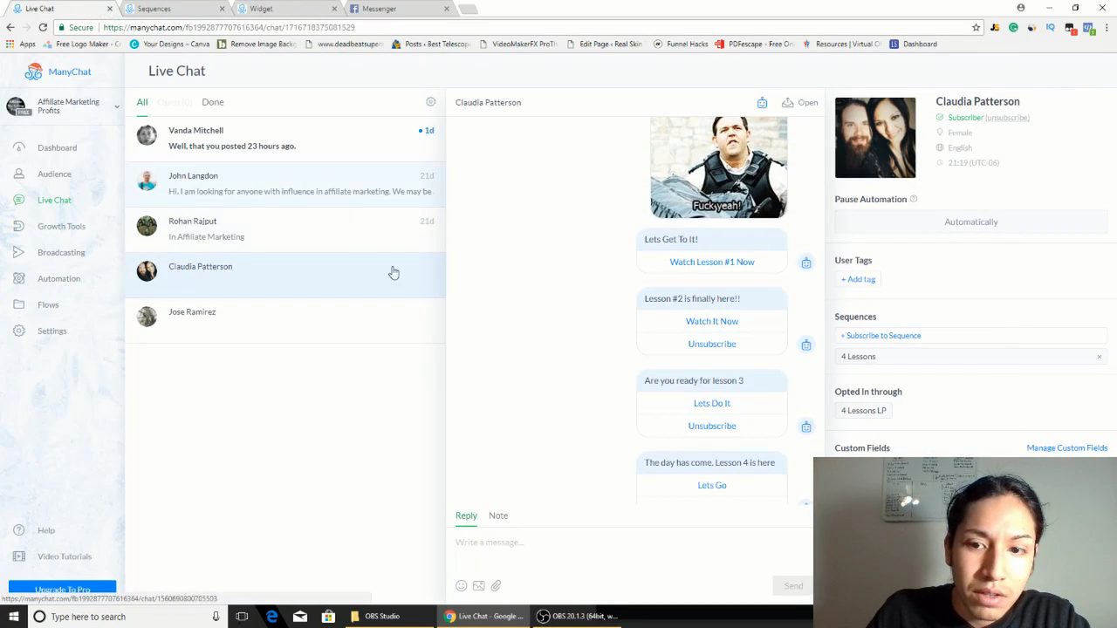
scroll(621, 354, up, 5)
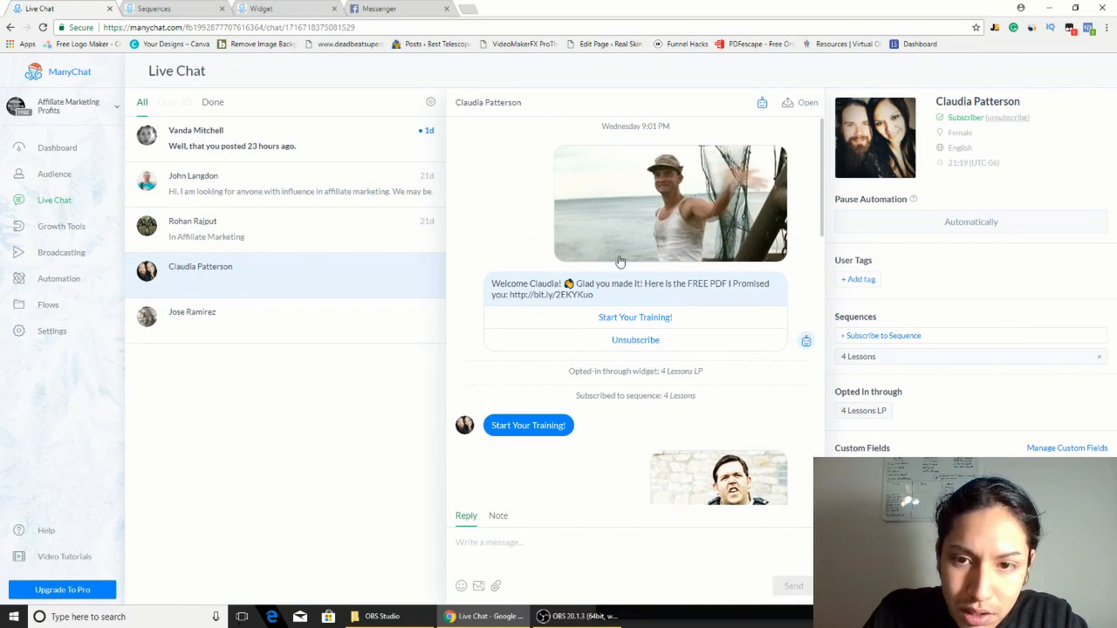
scroll(611, 340, down, 1)
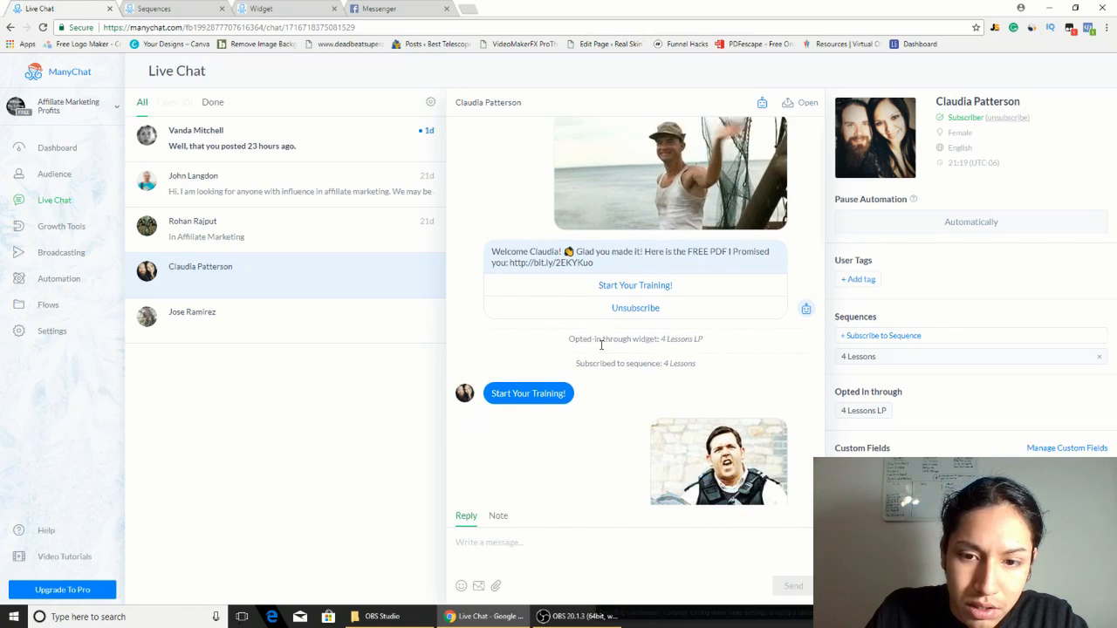
scroll(620, 322, down, 2)
scroll(605, 318, up, 3)
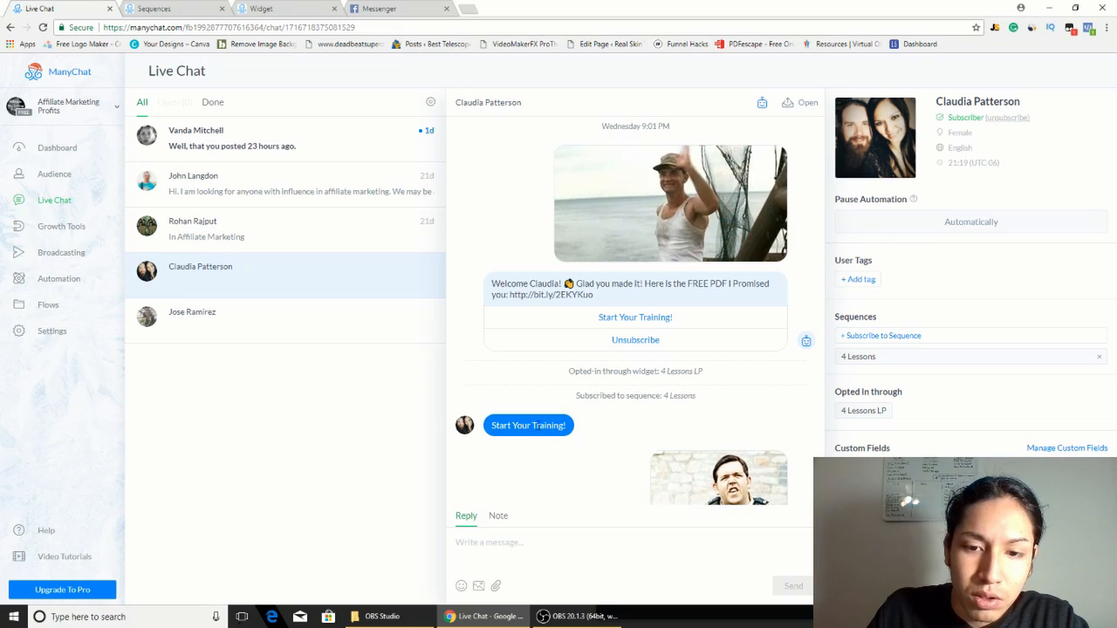
scroll(636, 322, down, 4)
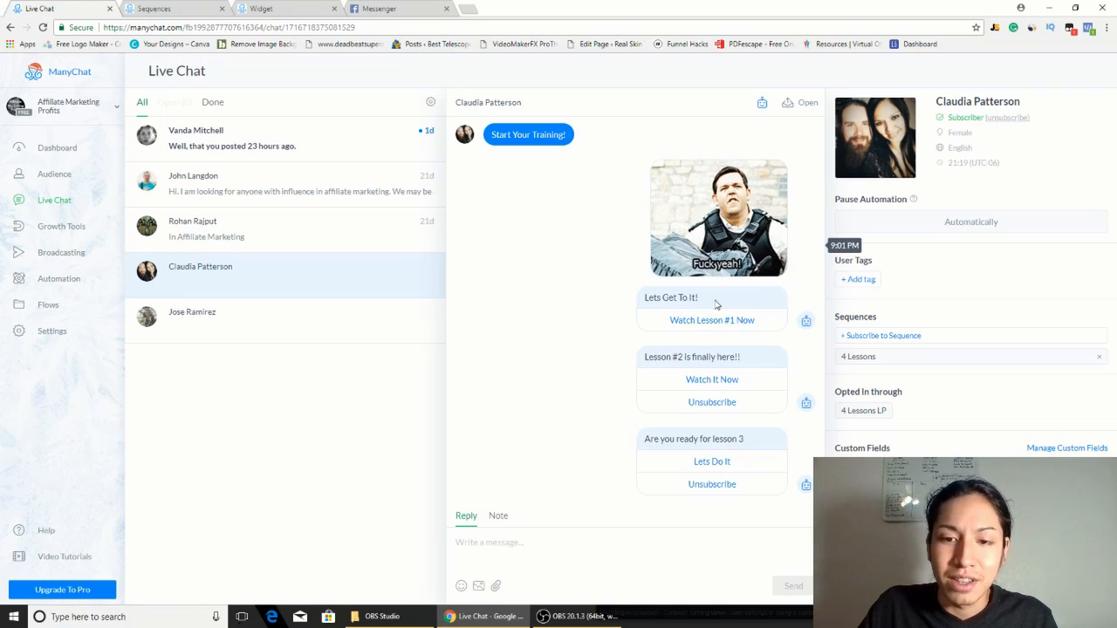
scroll(681, 338, down, 1)
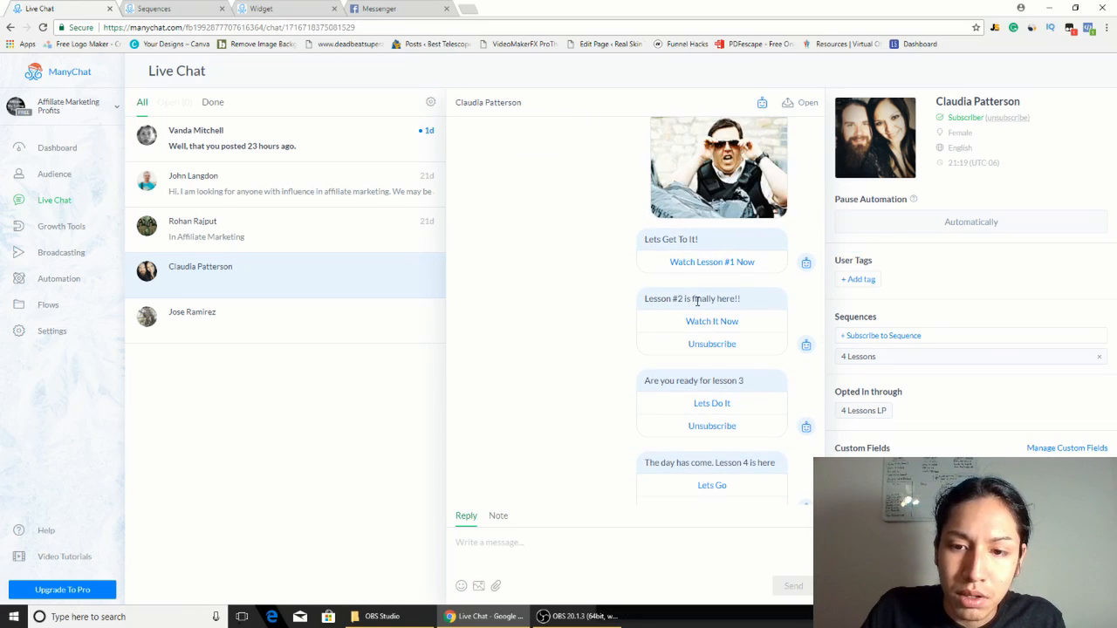
scroll(716, 341, down, 2)
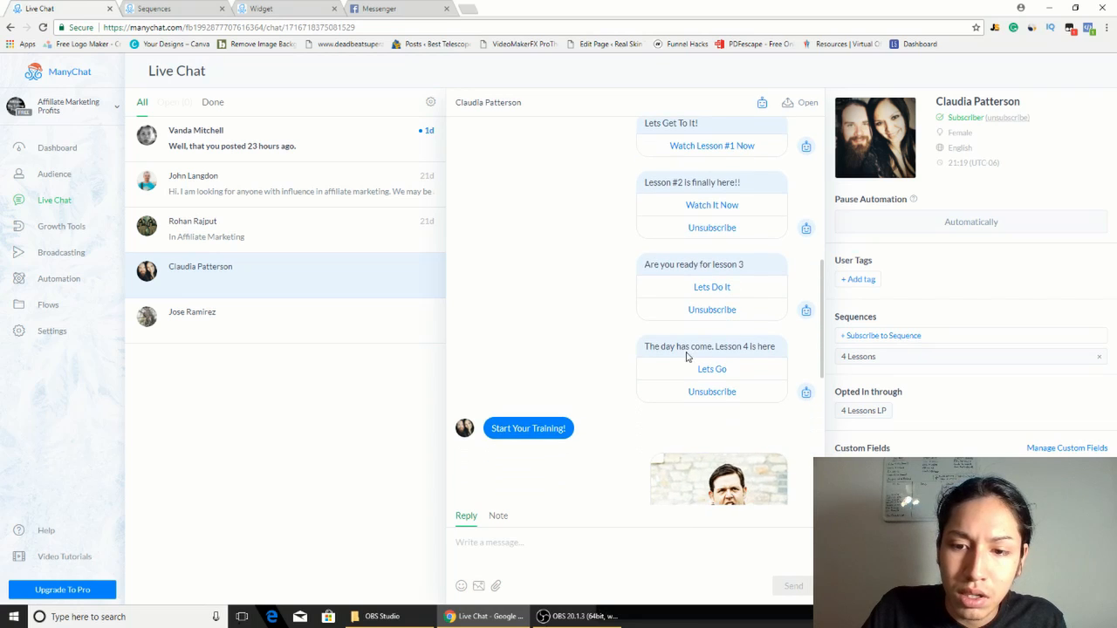
scroll(646, 360, down, 4)
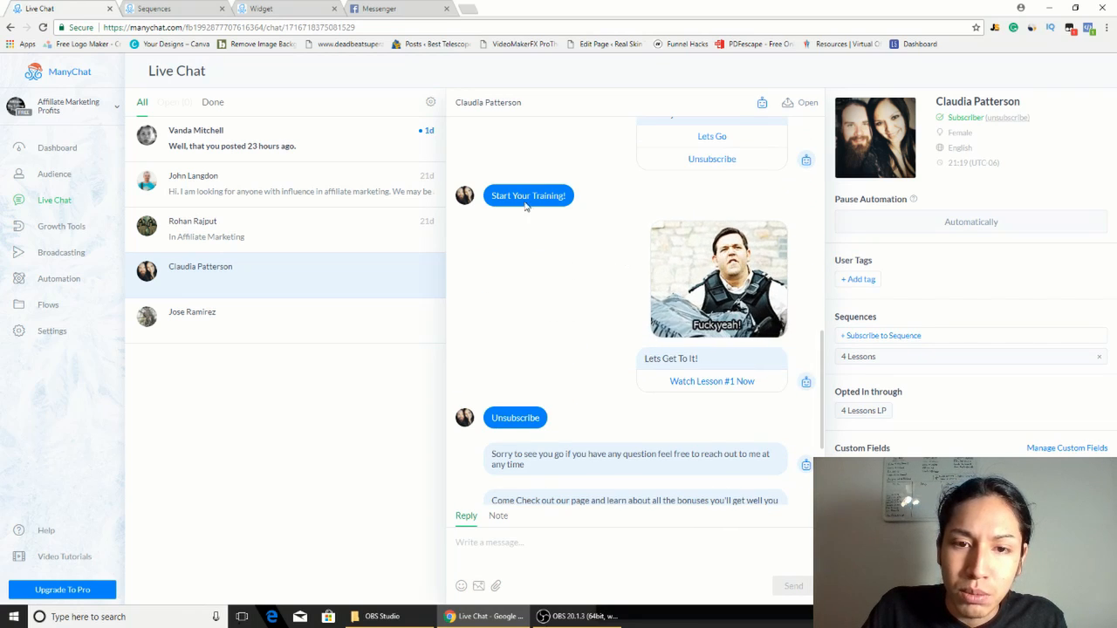
scroll(526, 206, down, 3)
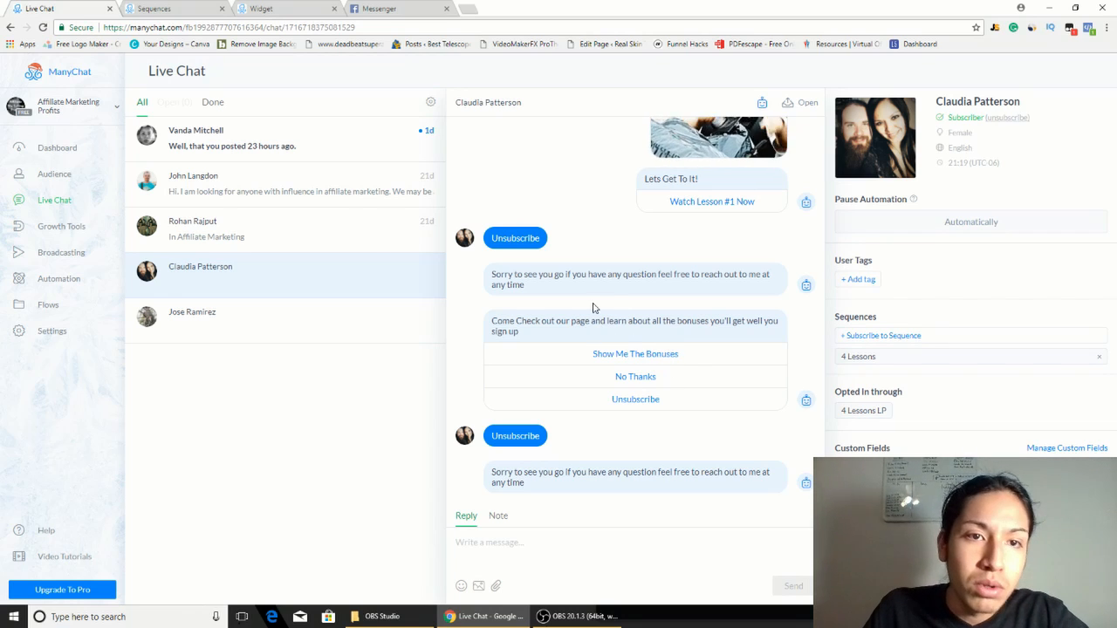
Switch to Messenger and show the conversation with Affiliate Marketing Profits.
click(178, 5)
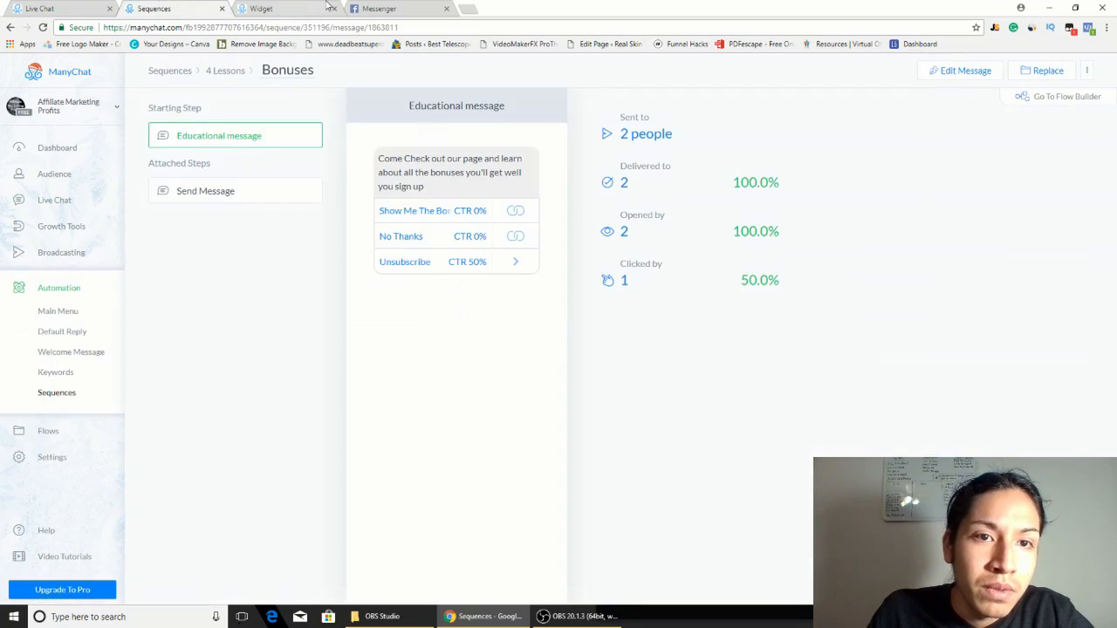
click(377, 8)
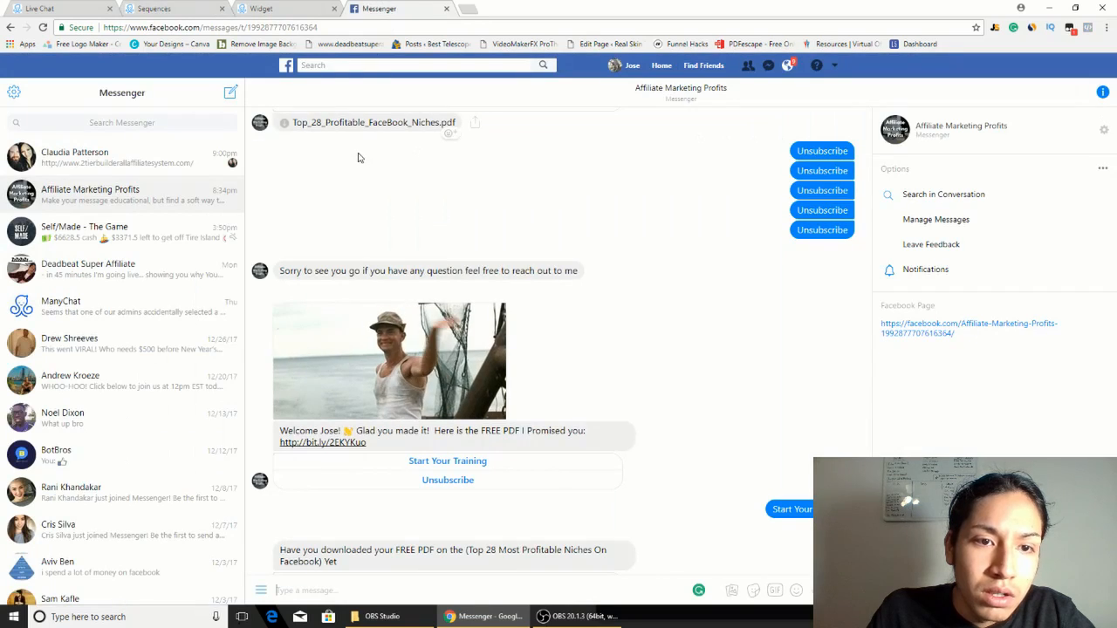
Return to ManyChat and review the opt-in actions of the 4 Lessons LP landing page, including its opt-in message and assigned sequence.
click(293, 8)
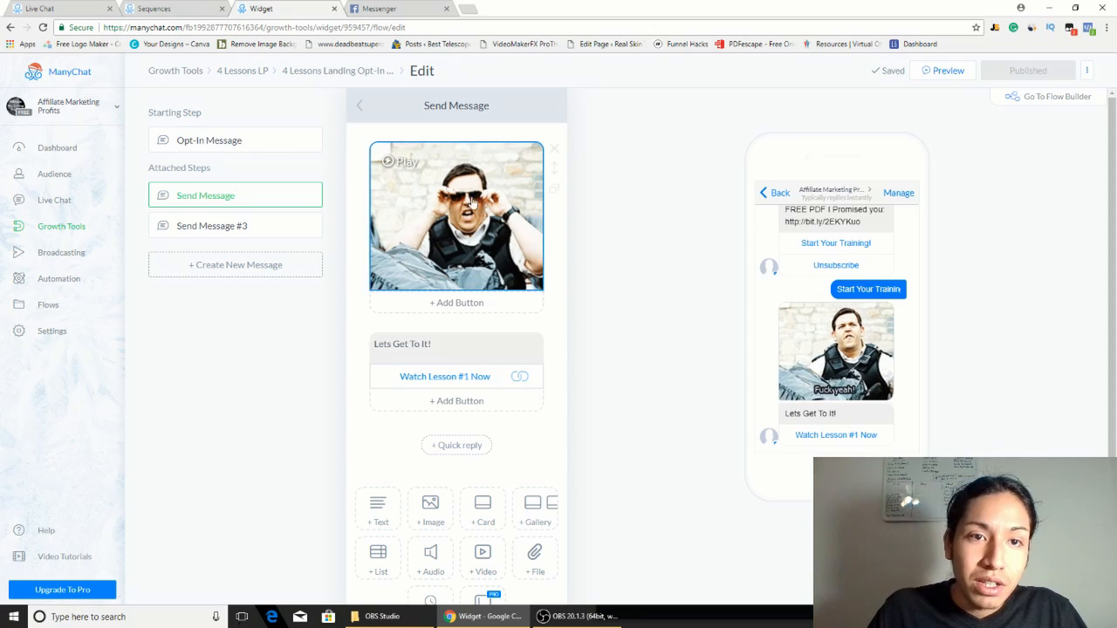
click(242, 70)
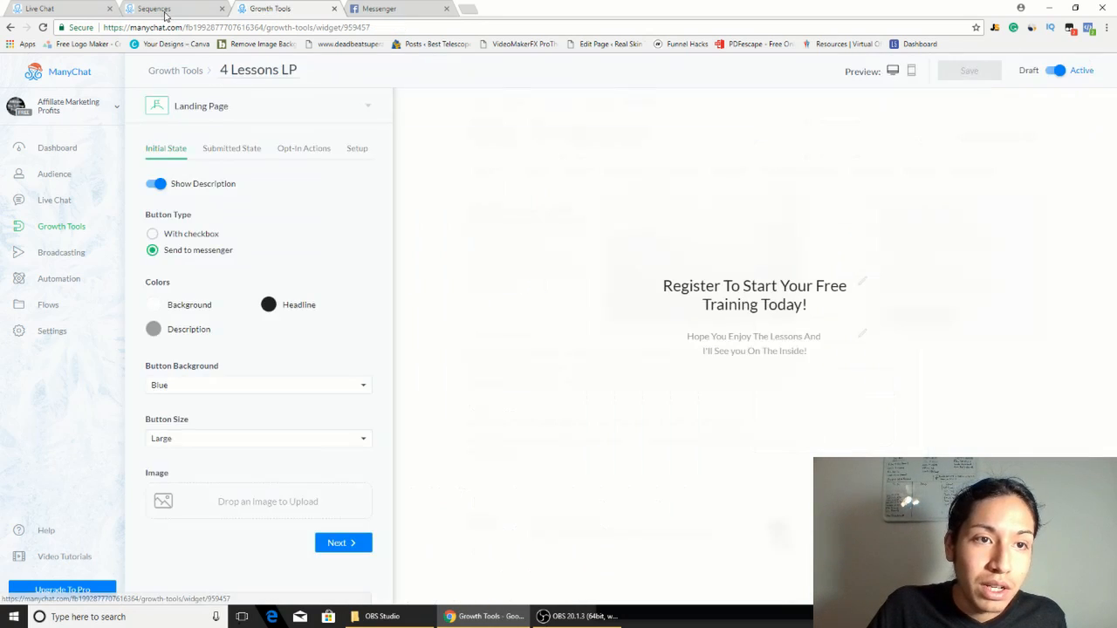
click(164, 11)
click(302, 11)
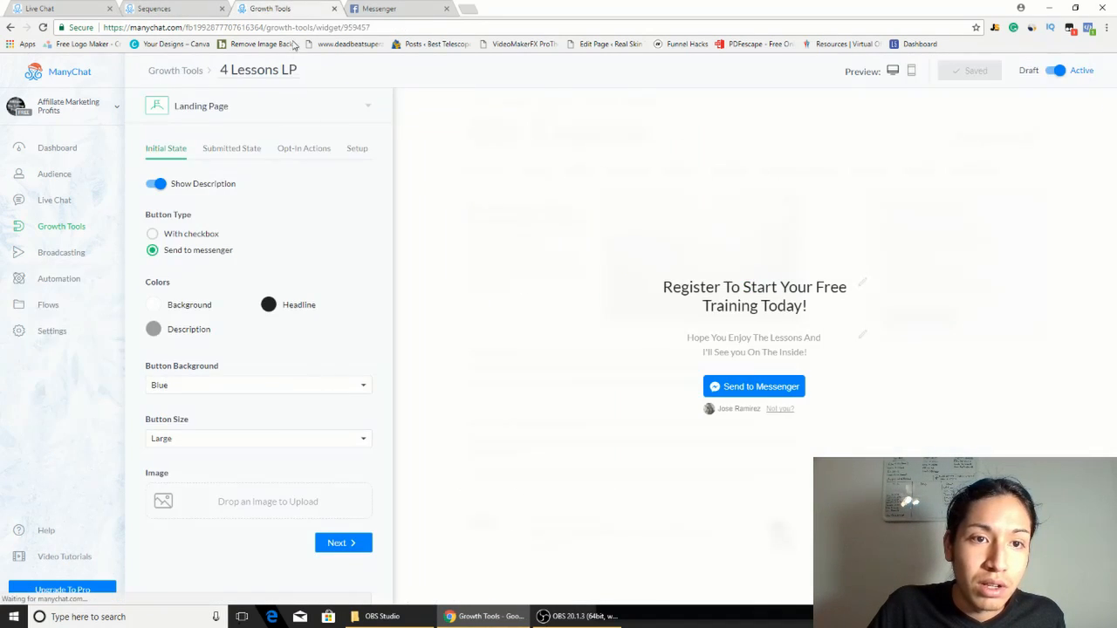
click(306, 149)
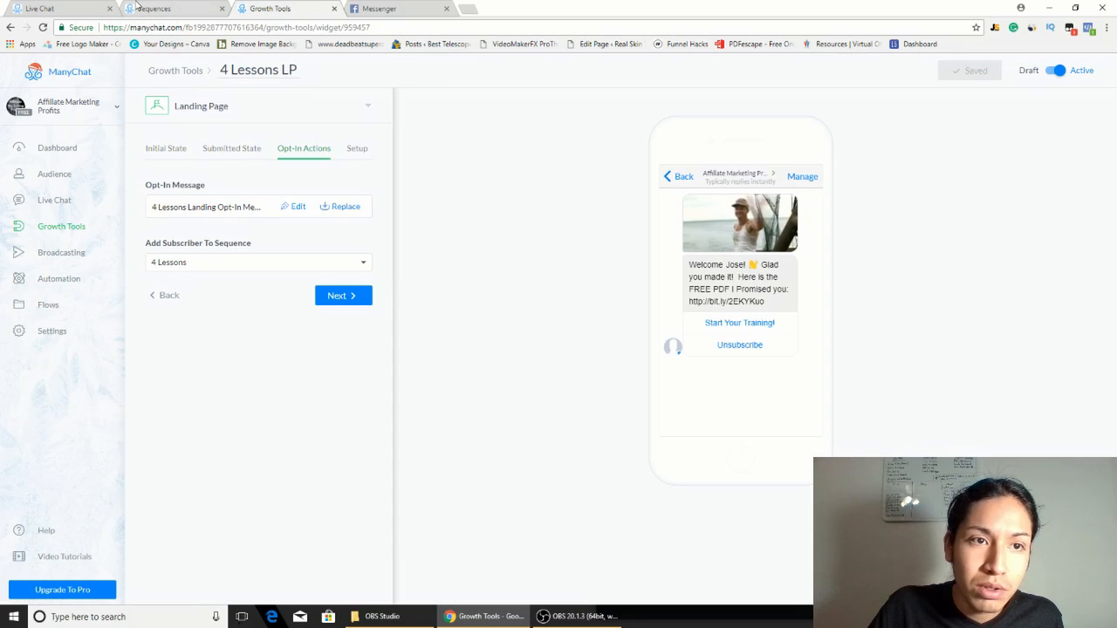
Show the message list and schedule of the 4 Lessons sequence.
click(140, 7)
click(218, 78)
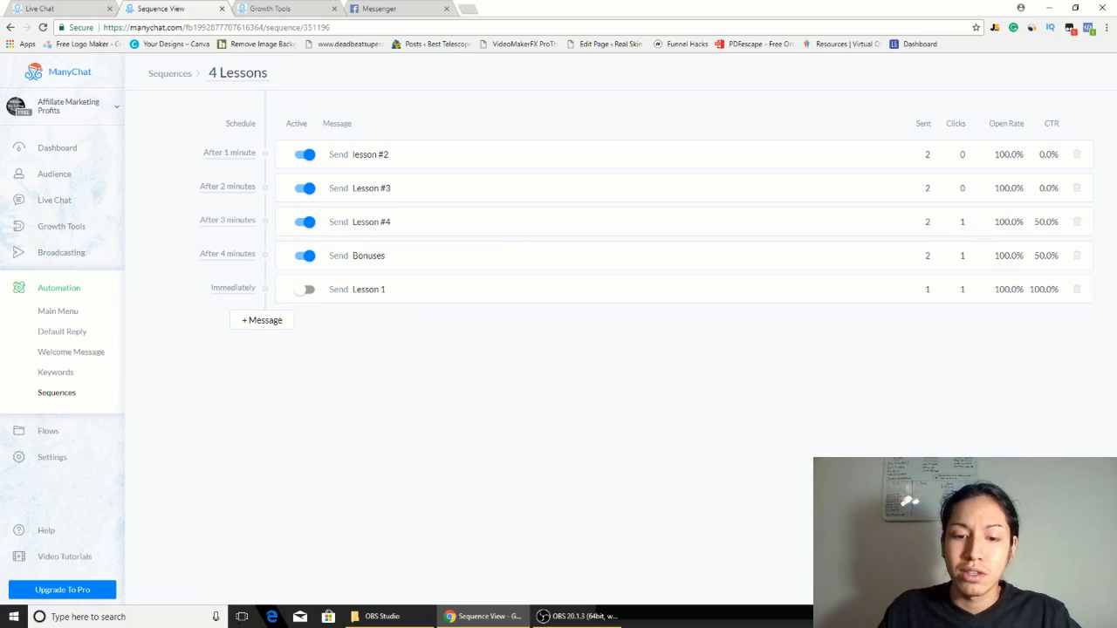
click(602, 615)
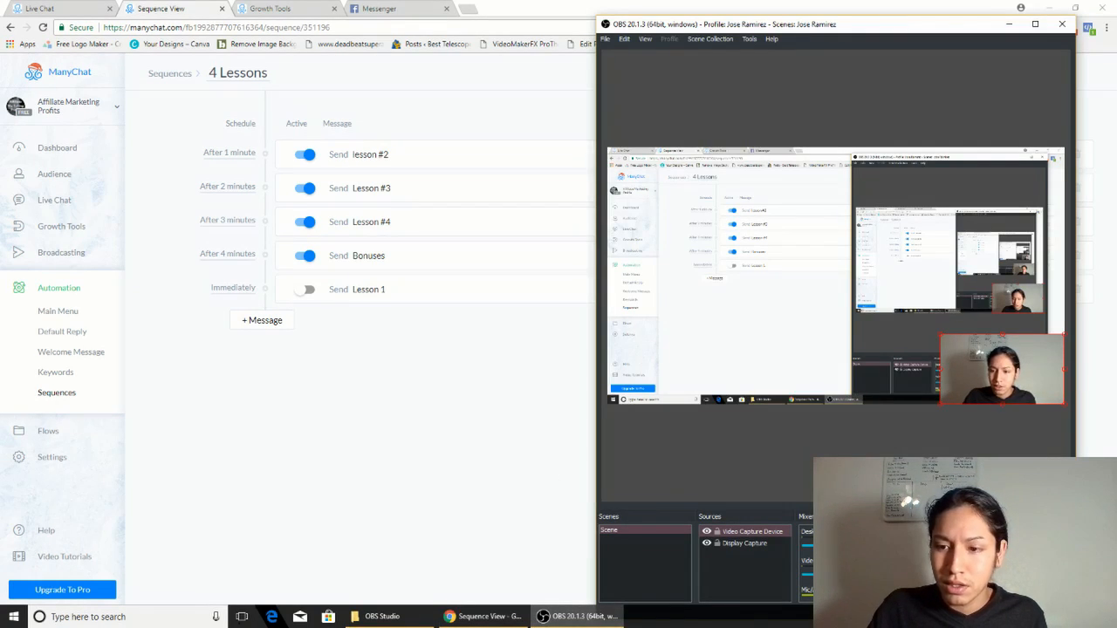